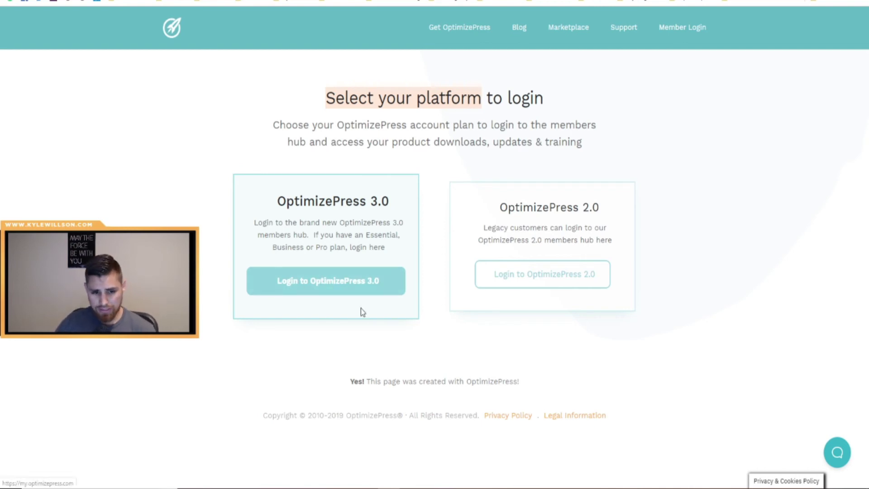
Choose the OptimizePress 3.0 platform and log in to its members hub.
drag(276, 201, 427, 200)
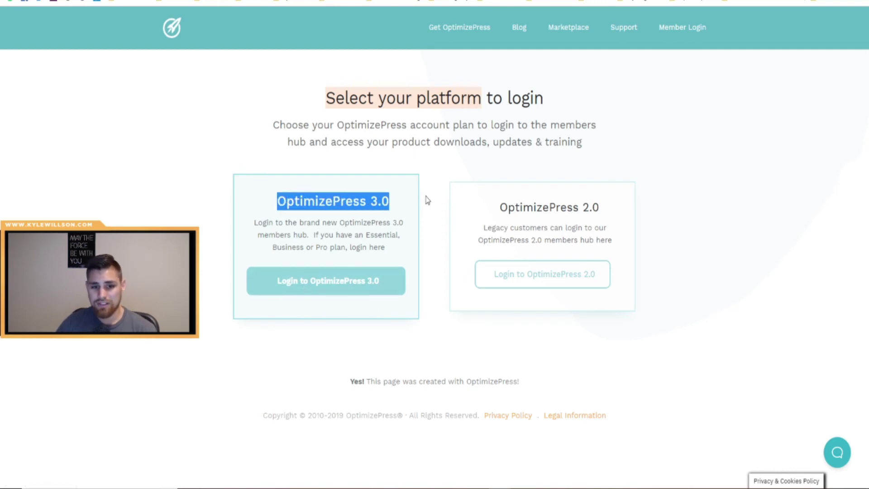
click(359, 225)
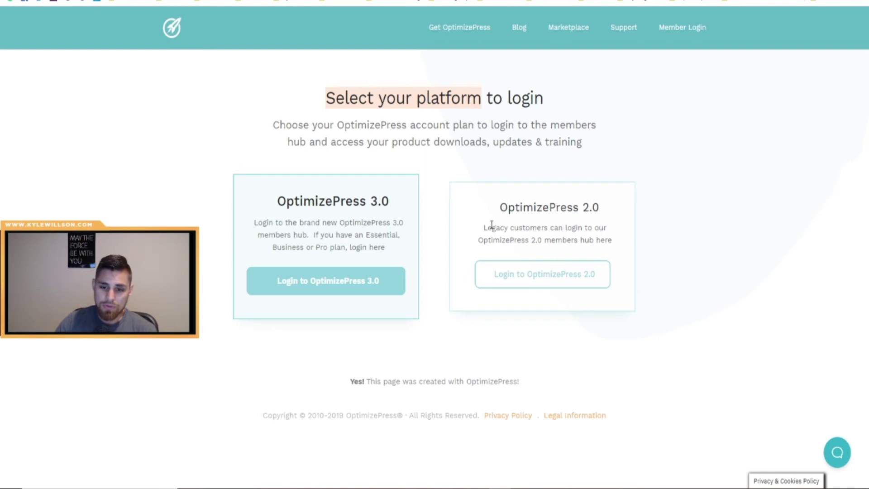
drag(501, 206, 601, 202)
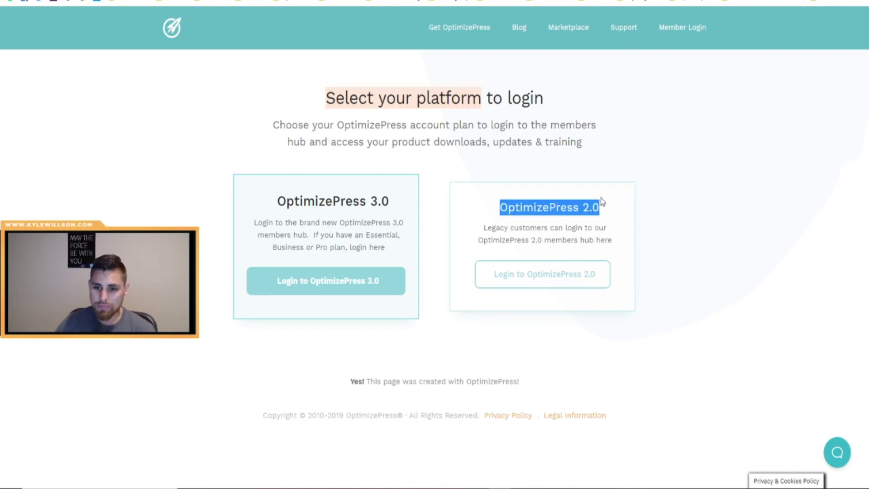
click(588, 236)
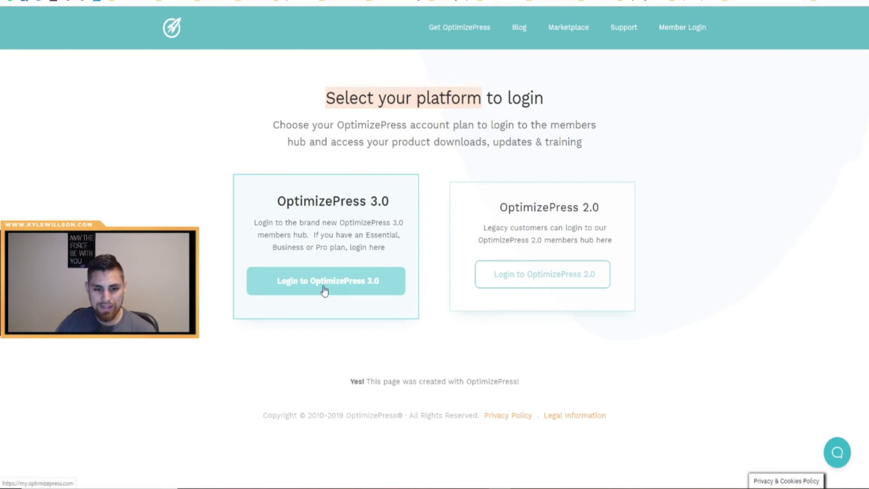
click(373, 294)
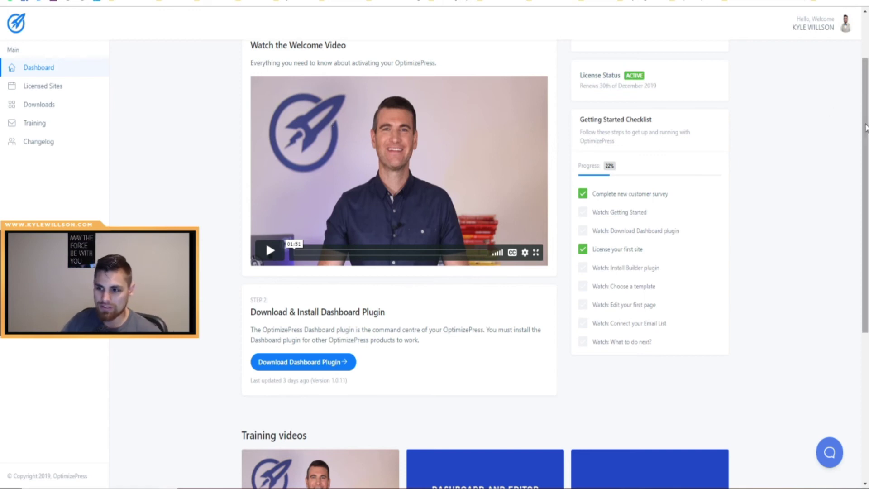
Review the welcome video and the Download & Install Dashboard Plugin step on the members hub dashboard.
scroll(862, 120, up, 2)
drag(251, 48, 267, 47)
drag(263, 313, 415, 327)
click(415, 329)
scroll(407, 335, down, 2)
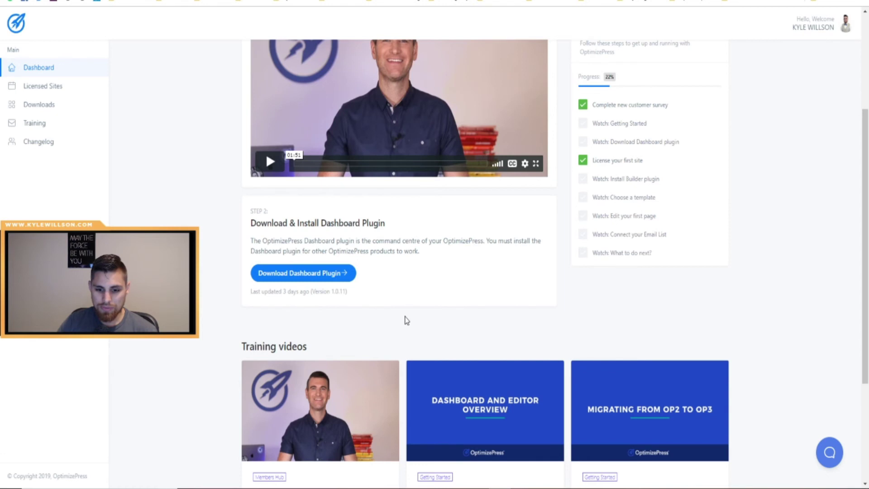
scroll(407, 320, down, 1)
scroll(645, 96, up, 1)
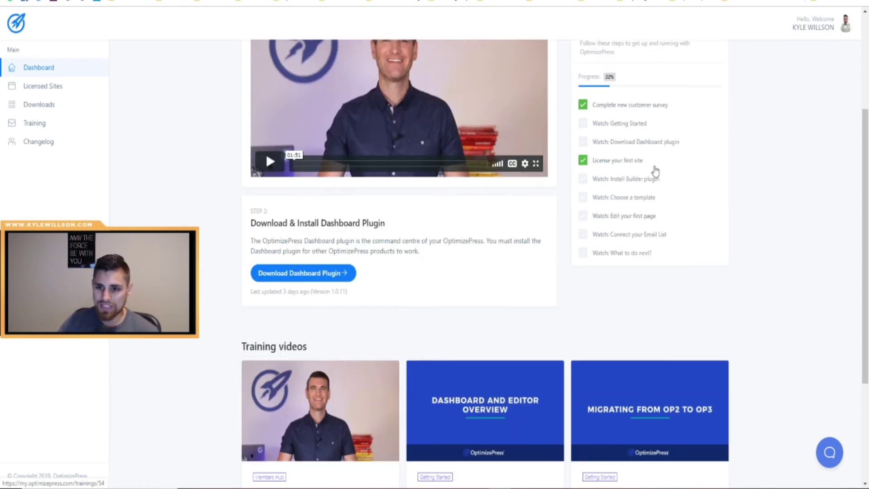
Review the Getting Started Checklist and the training videos on the members hub dashboard.
scroll(642, 109, up, 1)
drag(590, 84, 682, 77)
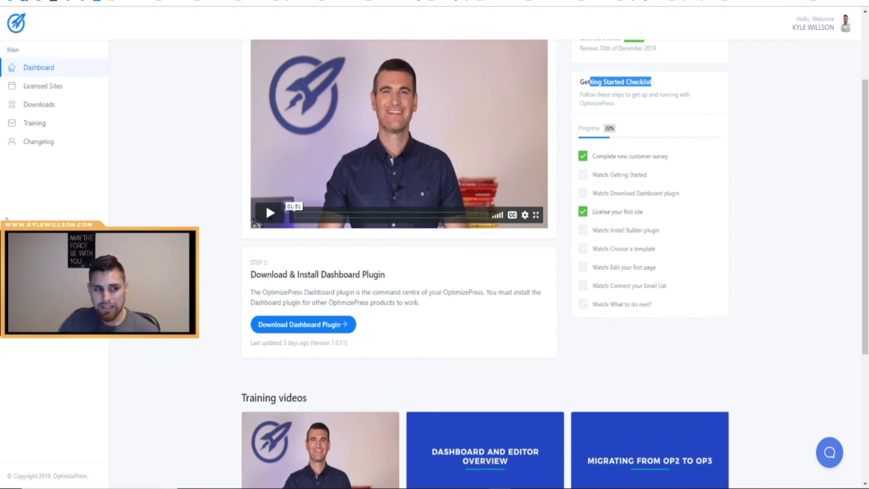
drag(866, 221, 866, 274)
scroll(461, 307, down, 2)
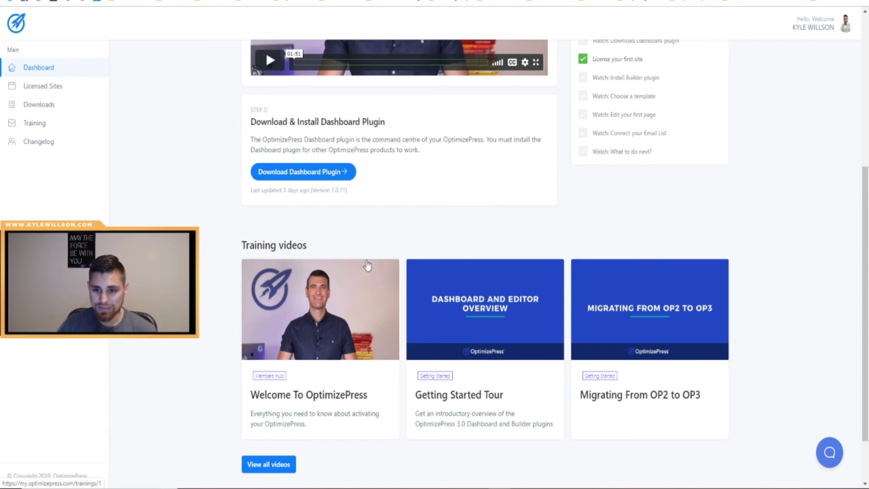
drag(865, 310, 858, 264)
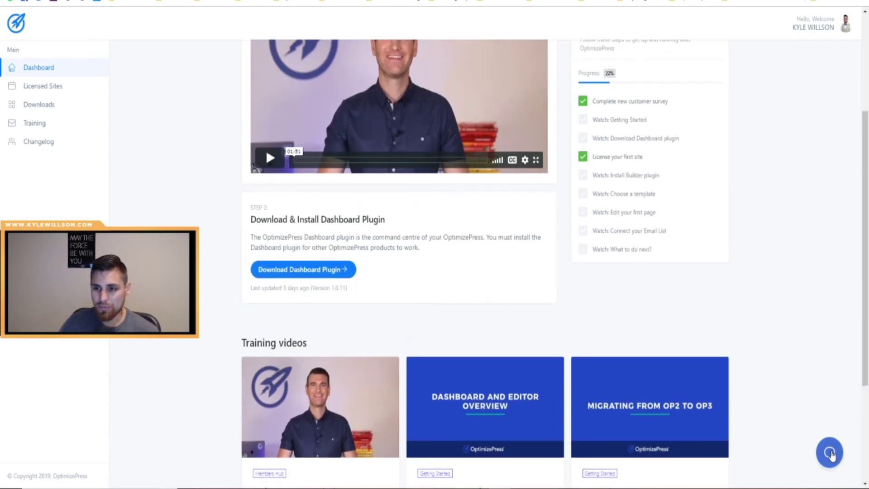
scroll(762, 314, up, 1)
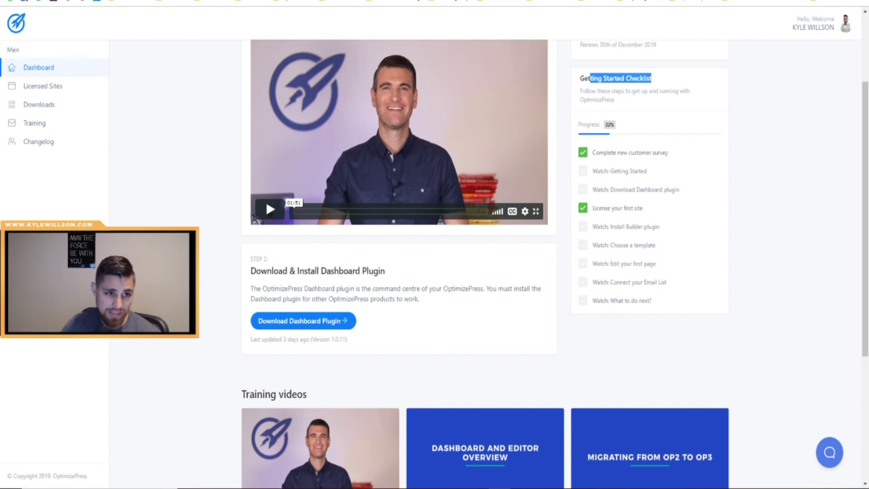
Switch to the WordPress site's OptimizePress3 dashboard and review the OptimizeBuilder plugin and Smart Theme v3 entries.
key(ctrl+Tab)
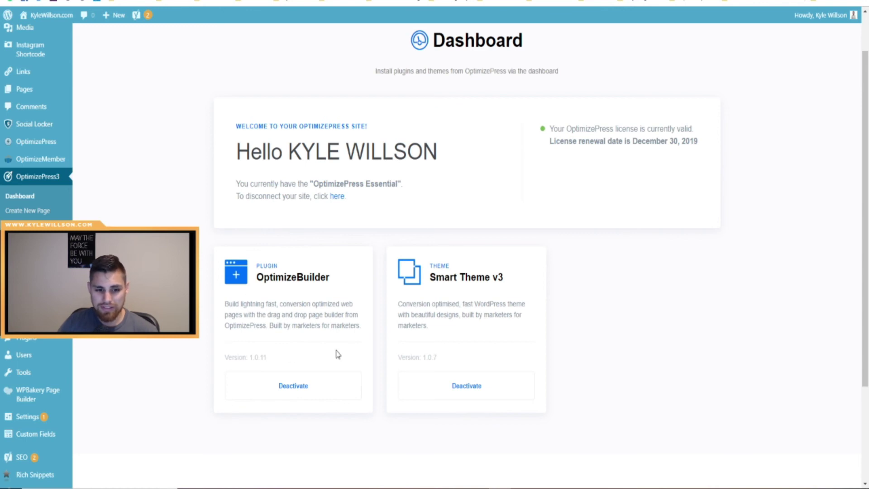
drag(265, 284, 344, 283)
drag(283, 279, 539, 307)
click(520, 302)
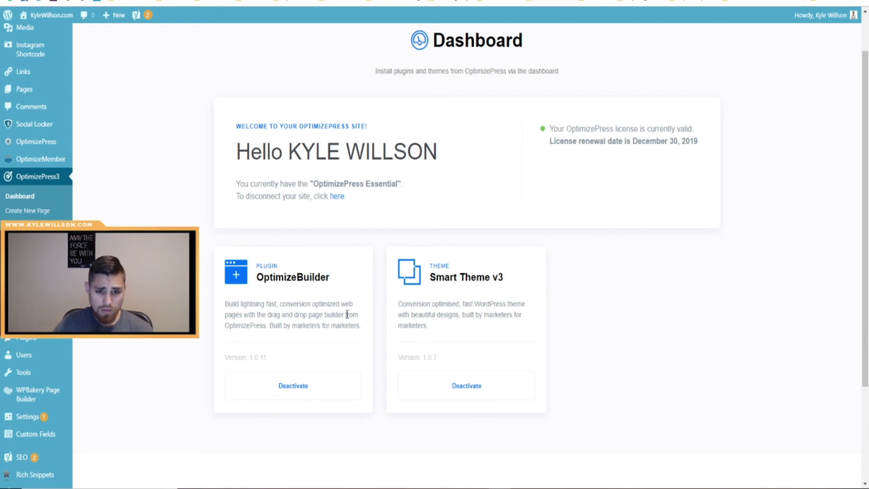
Open the Create New Page area of OptimizePress3 and browse the landing page templates.
click(29, 211)
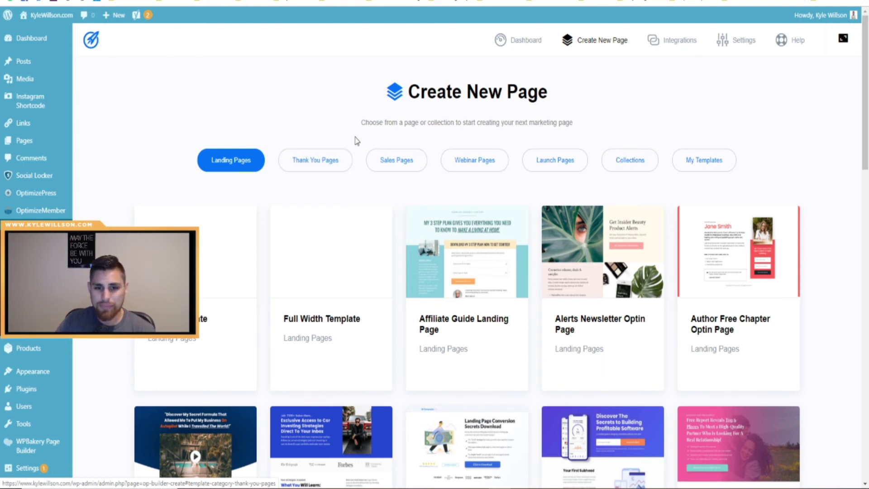
scroll(832, 314, down, 5)
scroll(831, 314, up, 5)
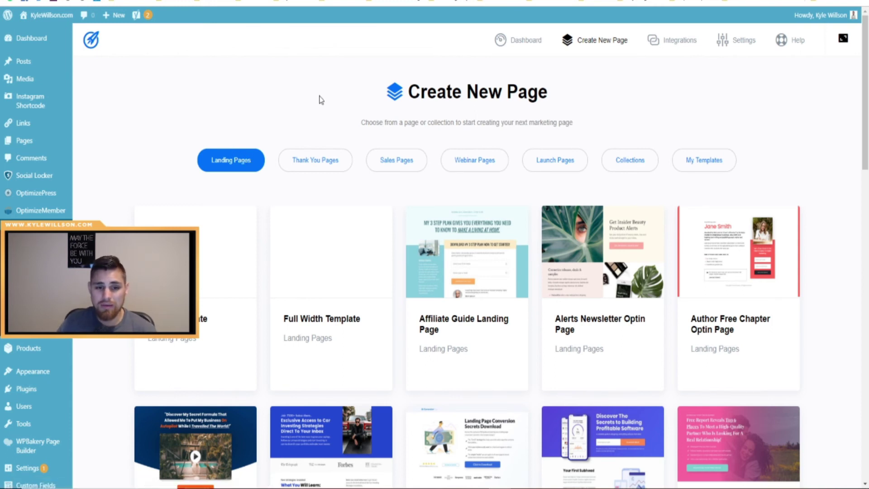
Preview the Event Promo Series 1 One-time Offer Page among the sales page templates, read through it and close the preview.
click(388, 167)
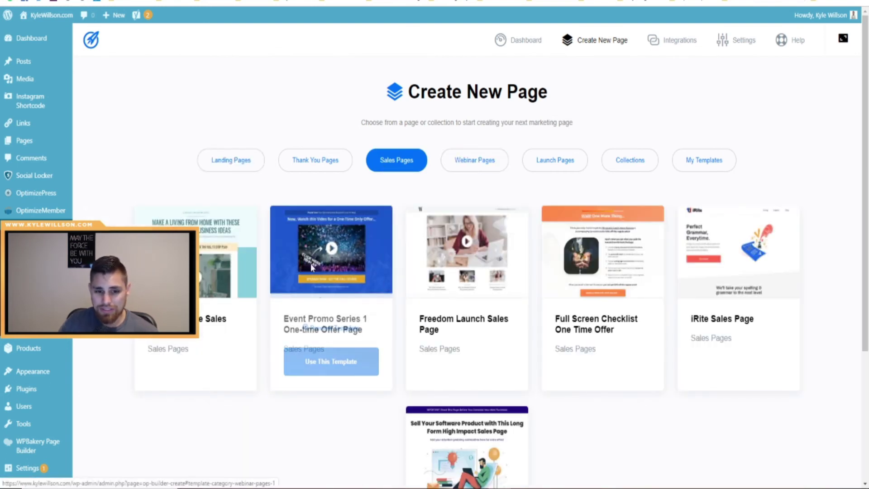
click(369, 333)
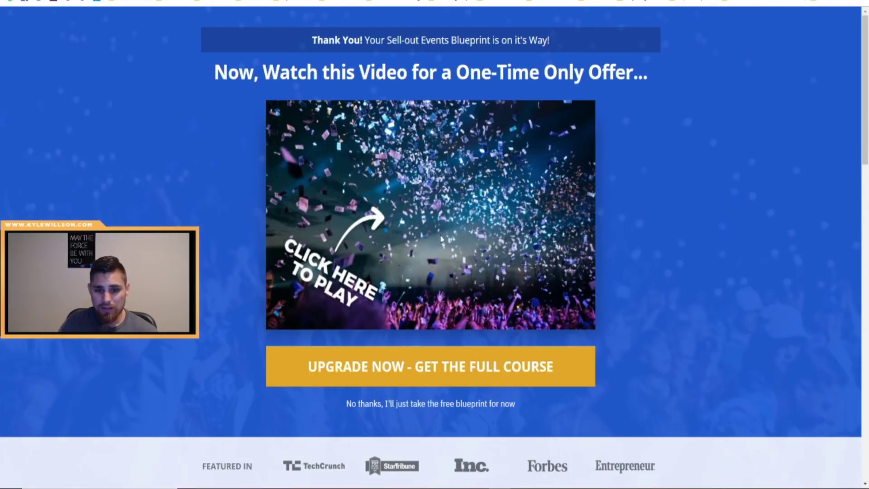
scroll(469, 278, down, 3)
scroll(380, 365, down, 14)
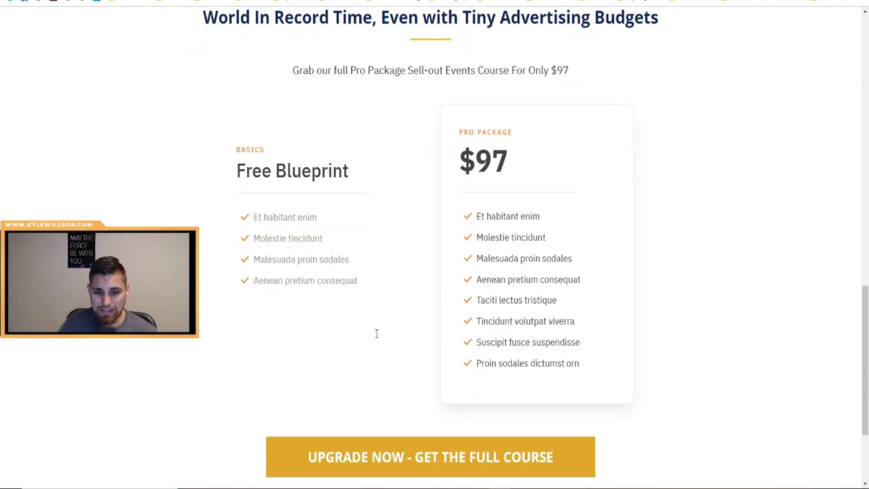
scroll(374, 333, down, 3)
scroll(369, 275, up, 19)
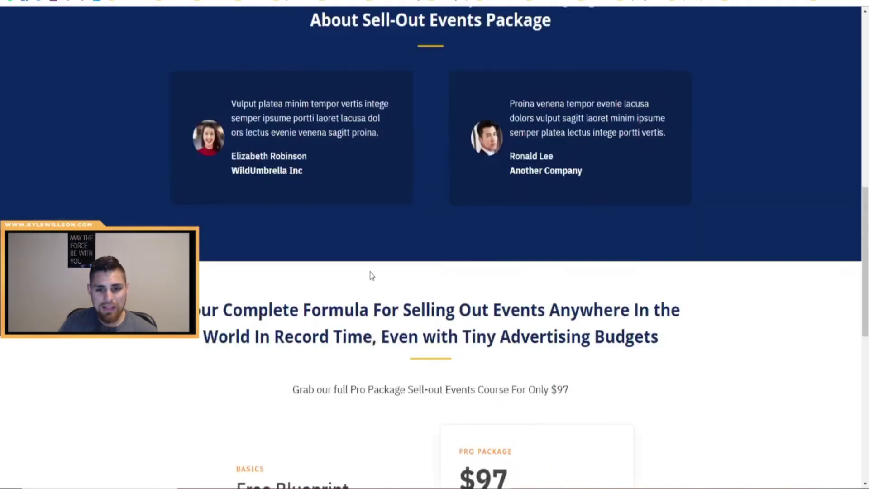
key(Escape)
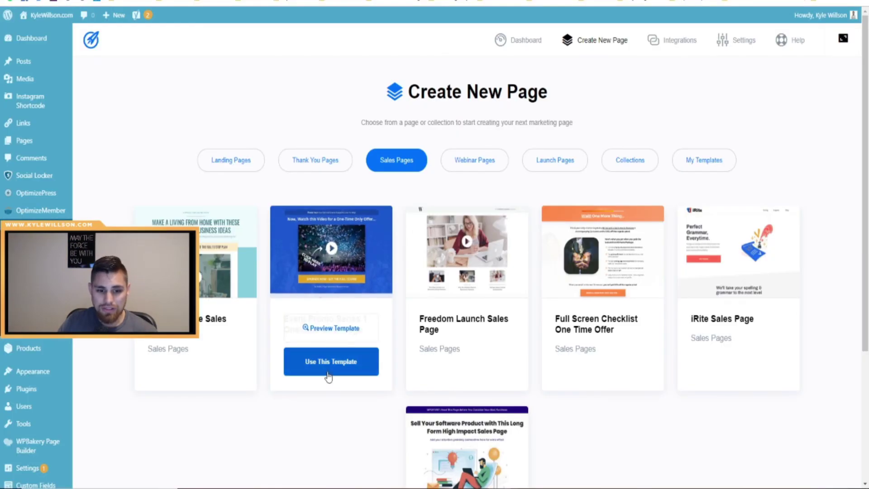
Preview the Digital Agency Series 1 Webinar Registration template, examine its headline and sections, and return to the webinar page templates.
click(475, 160)
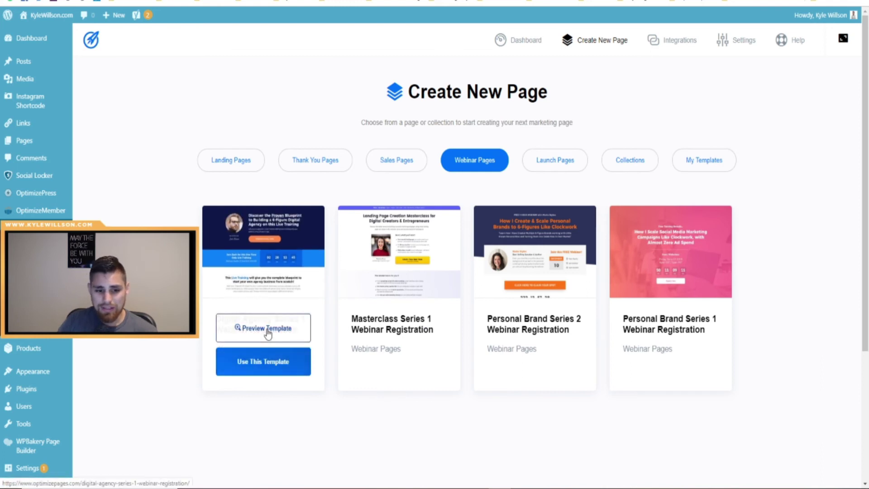
click(274, 329)
scroll(366, 381, down, 9)
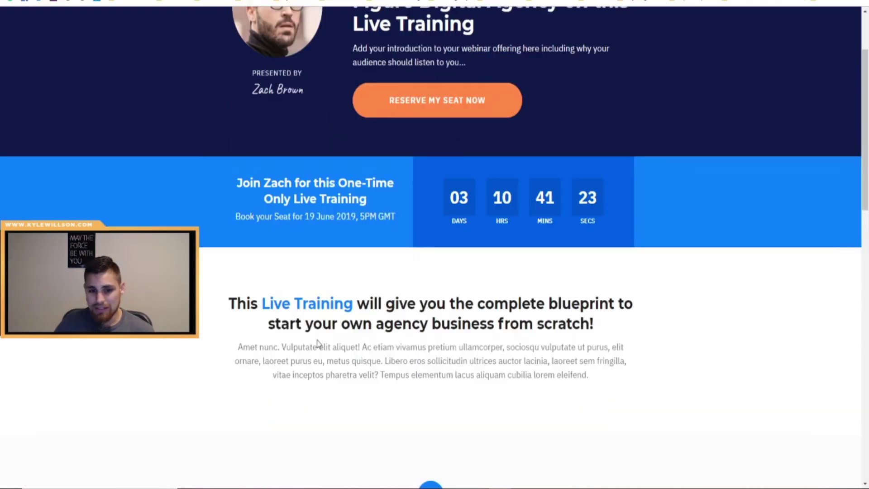
scroll(367, 381, up, 9)
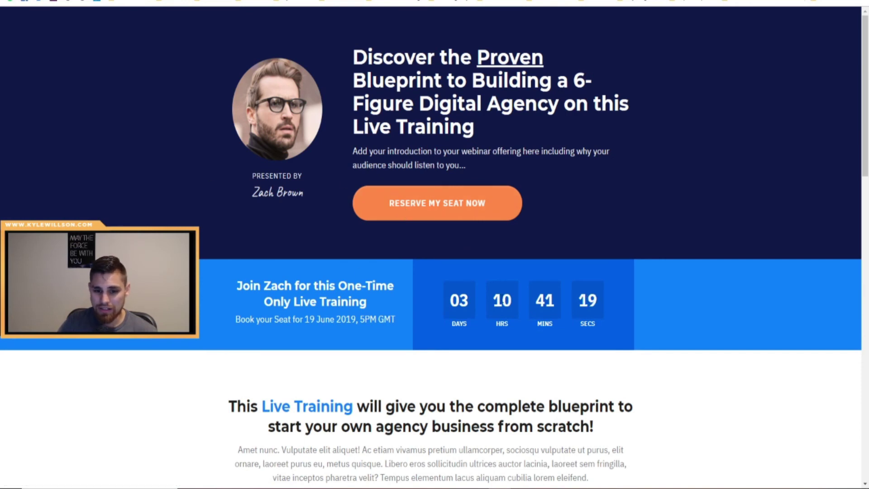
drag(348, 39, 498, 129)
click(498, 129)
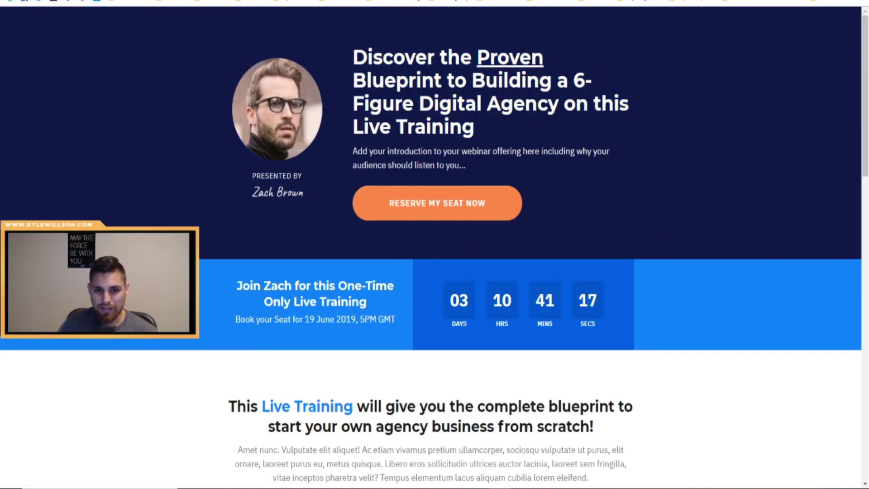
drag(378, 45, 455, 152)
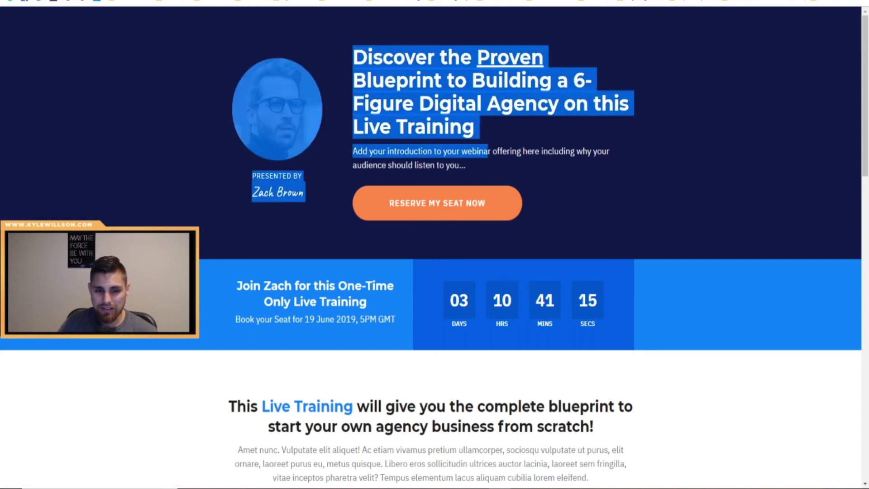
click(558, 175)
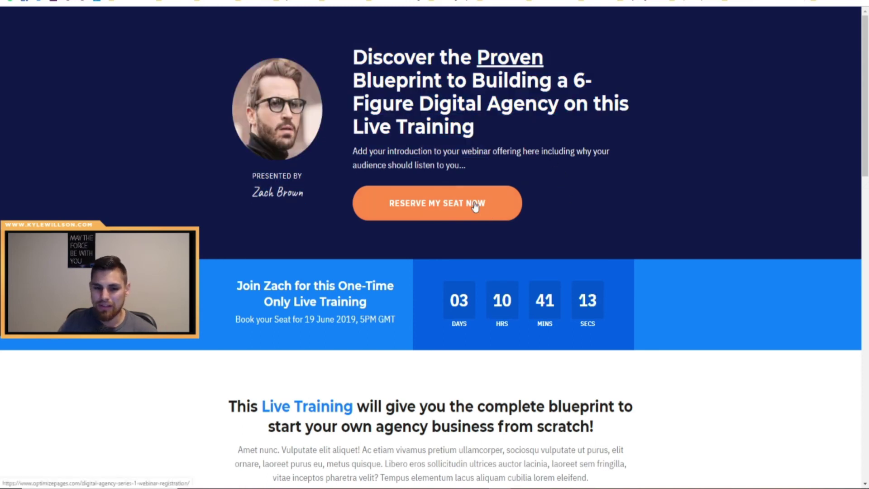
scroll(677, 326, down, 3)
scroll(674, 333, down, 10)
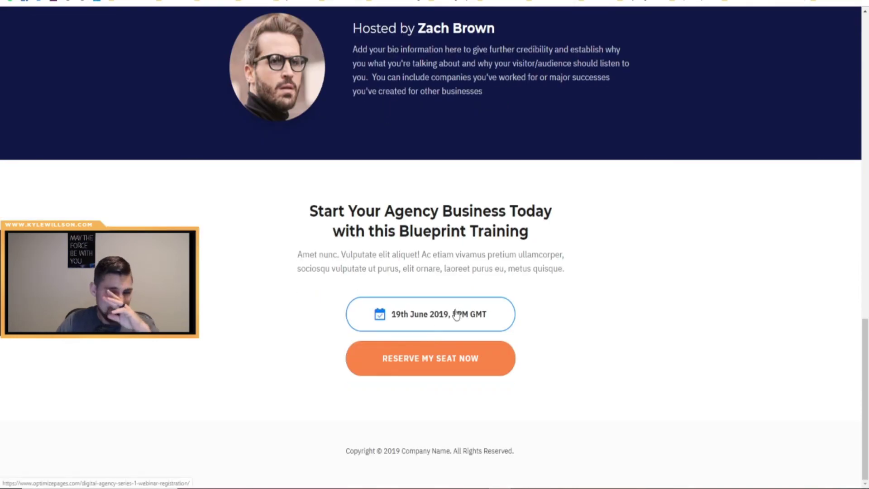
key(ctrl+w)
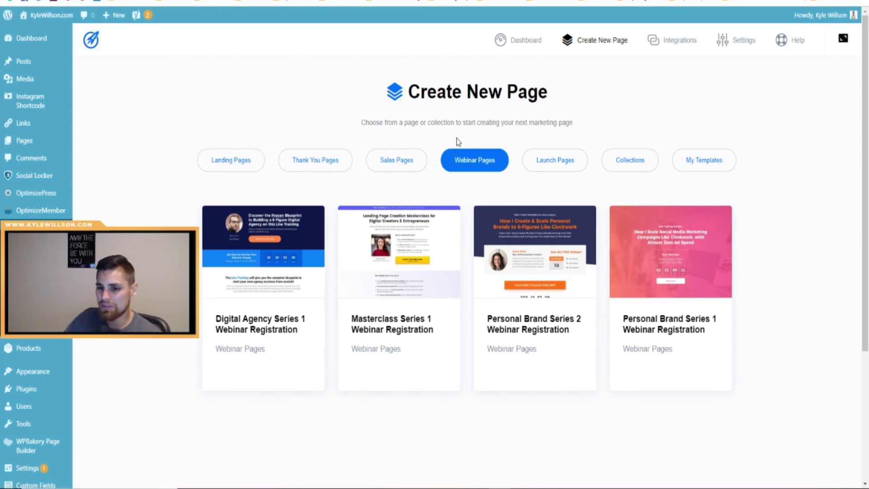
mouse_move(273, 256)
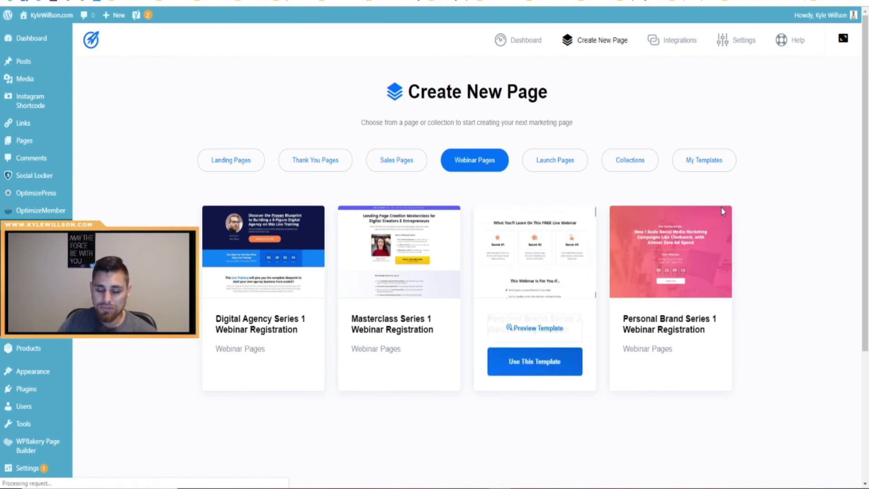
Open the list of services available for integration, look through all of them and close the list.
click(467, 206)
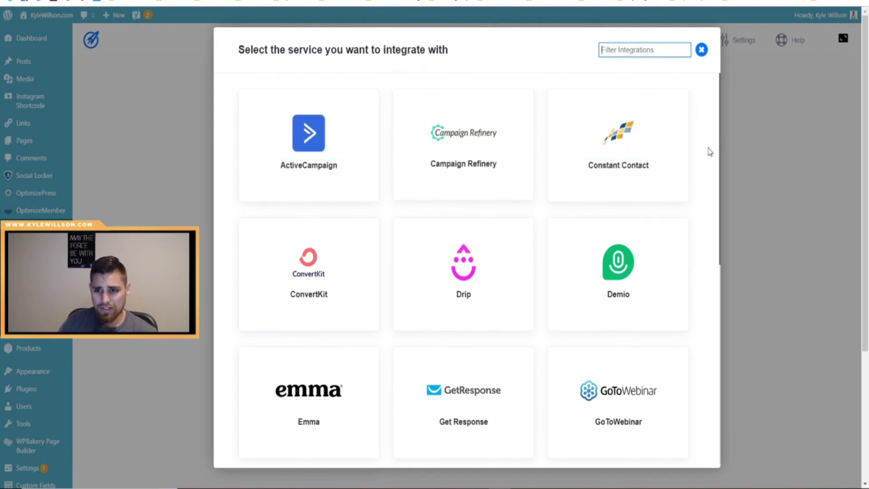
scroll(704, 201, down, 7)
scroll(703, 208, down, 2)
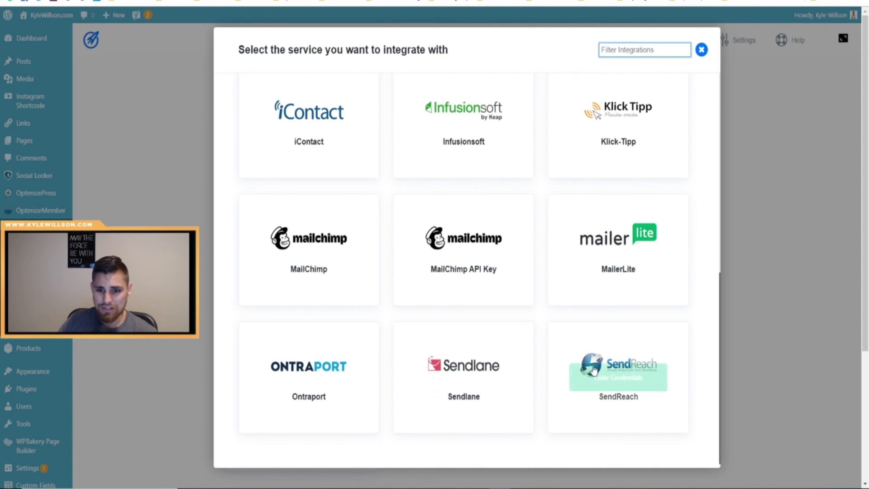
scroll(404, 305, down, 4)
scroll(536, 375, up, 9)
scroll(520, 371, up, 3)
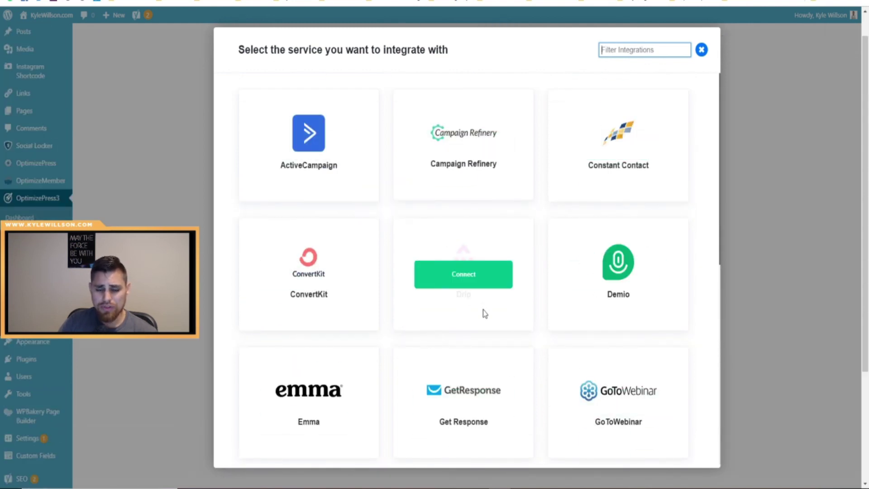
scroll(549, 354, down, 9)
scroll(600, 314, down, 3)
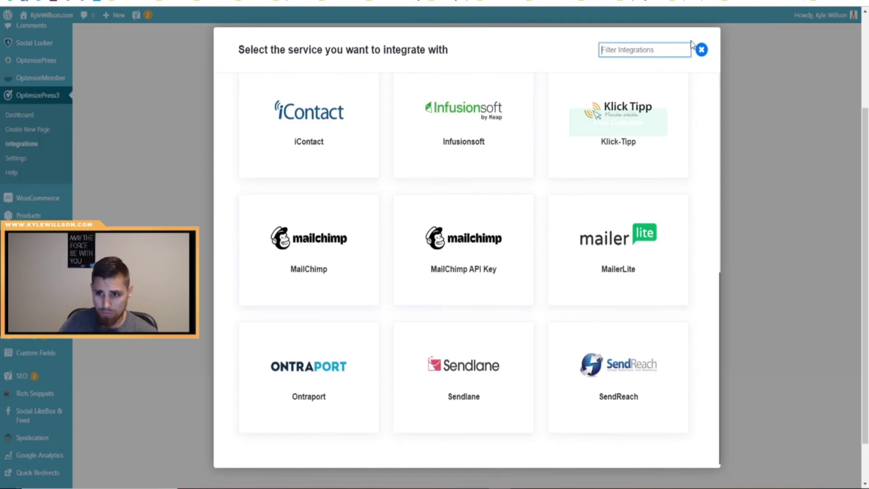
click(702, 49)
scroll(434, 309, up, 3)
scroll(435, 309, up, 1)
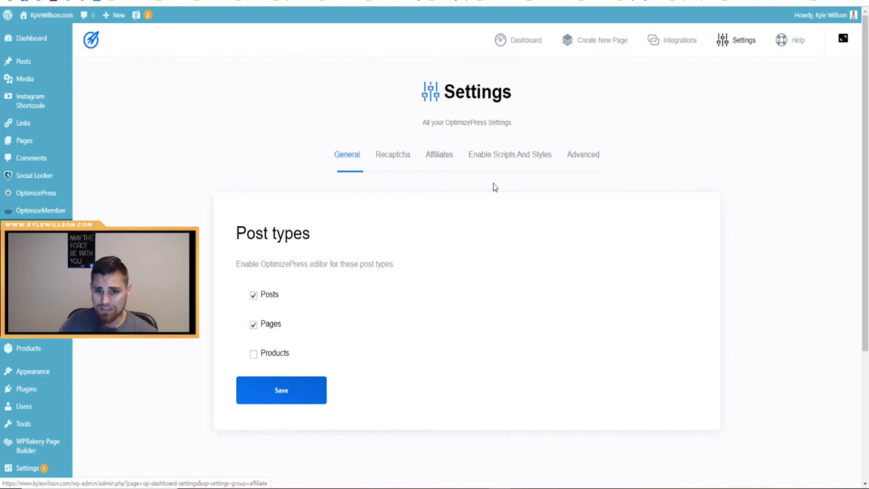
Open the Affiliates section of the OptimizePress settings to view the promotional backlink and affiliate link options.
click(437, 161)
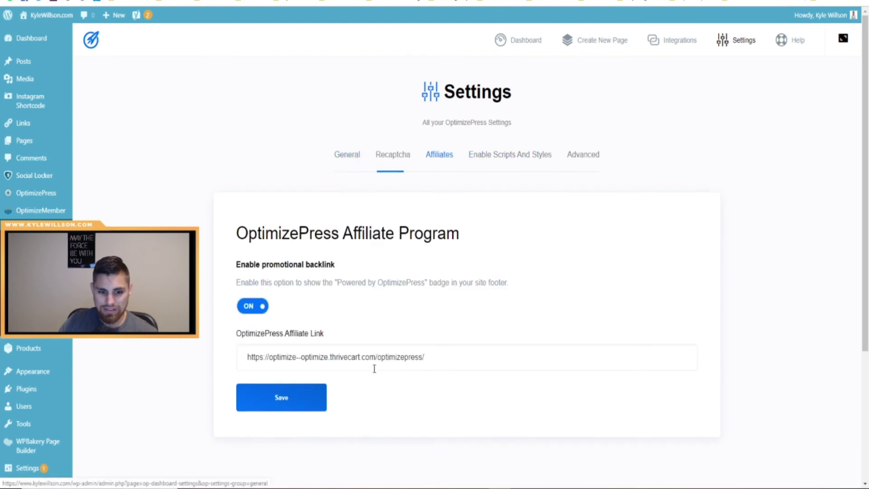
Clear the OptimizePress Affiliate Link value and review the affiliate program's backlink and link options without saving.
triple_click(397, 355)
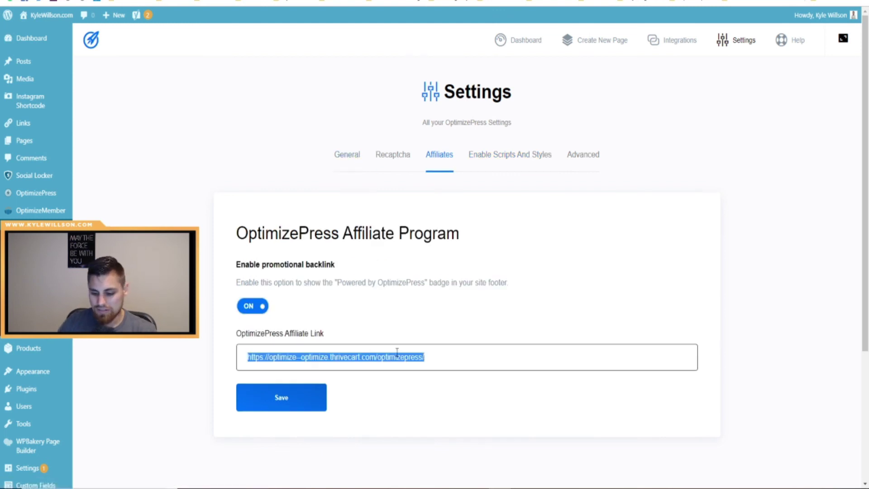
key(BackSpace)
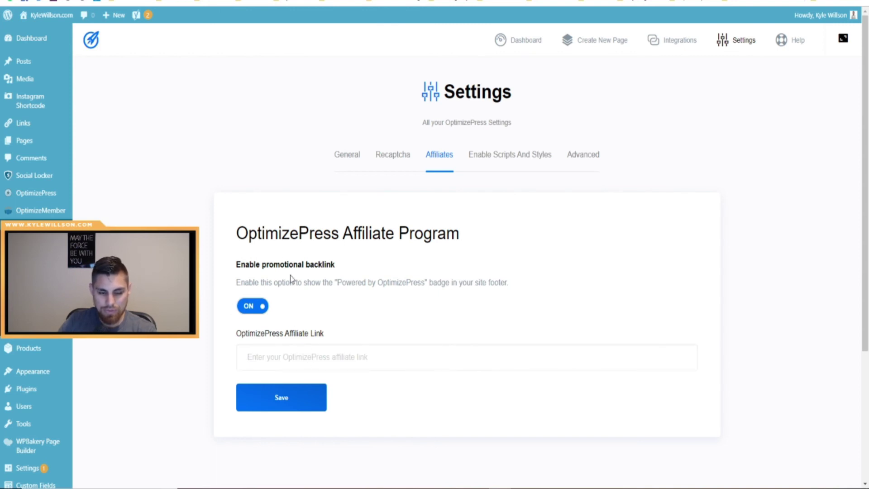
mouse_move(247, 232)
mouse_down()
mouse_move(460, 233)
mouse_move(234, 233)
mouse_up()
click(460, 233)
click(302, 362)
drag(269, 333, 373, 326)
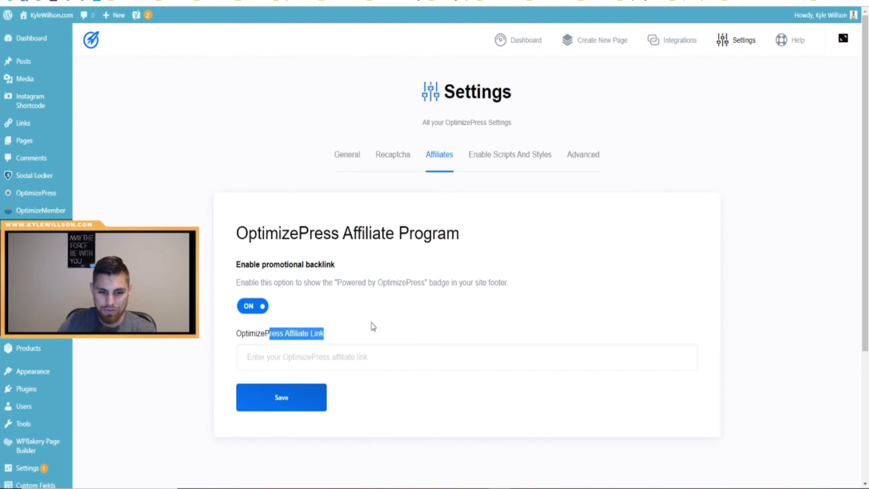
click(213, 238)
click(341, 356)
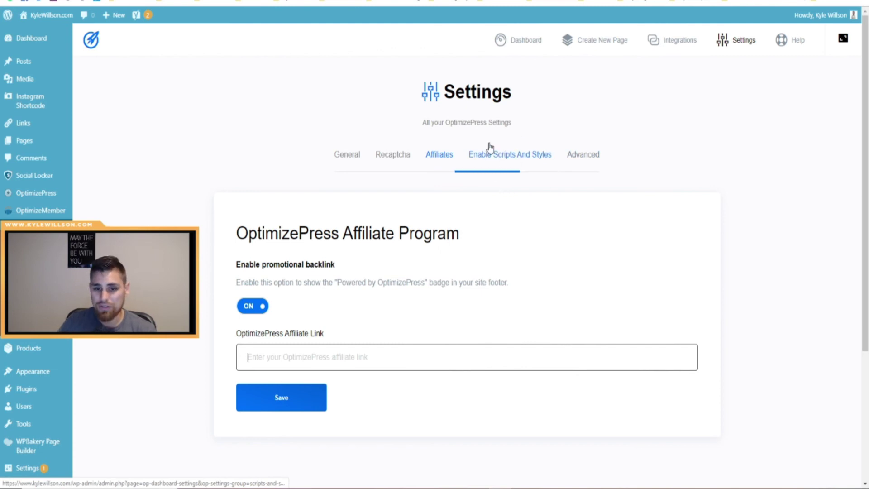
Look through the plugin and theme list in the Enable Scripts And Styles settings and open the Advanced settings.
click(515, 159)
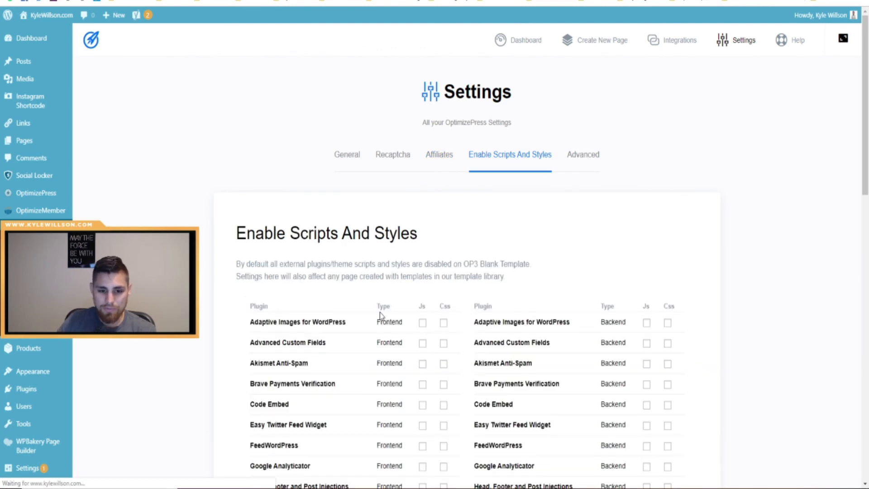
scroll(491, 434, down, 8)
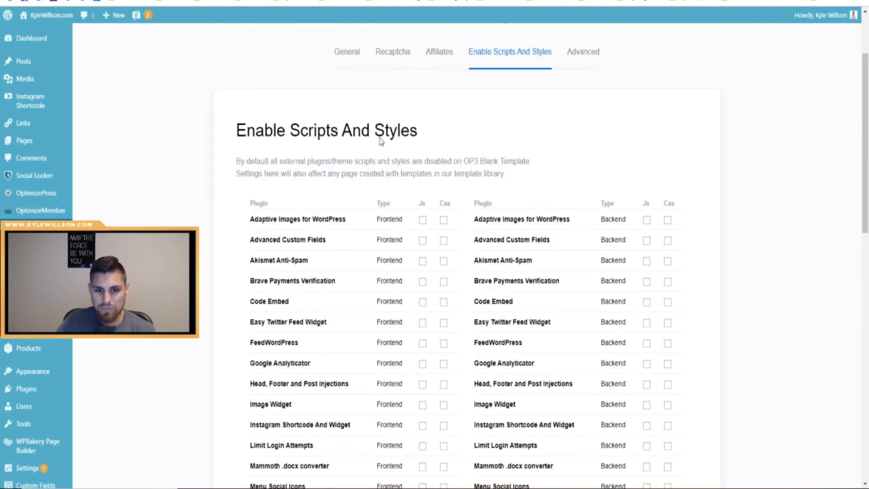
drag(256, 162, 527, 179)
click(527, 180)
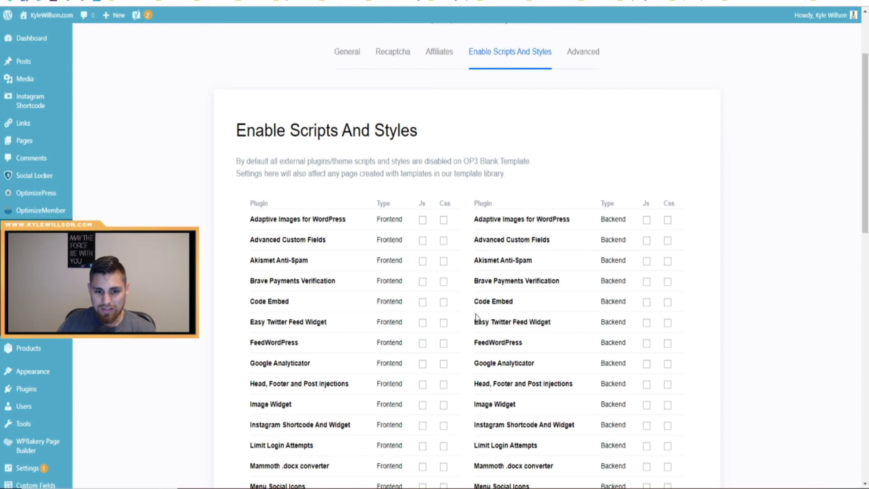
scroll(414, 298, down, 9)
scroll(520, 376, up, 8)
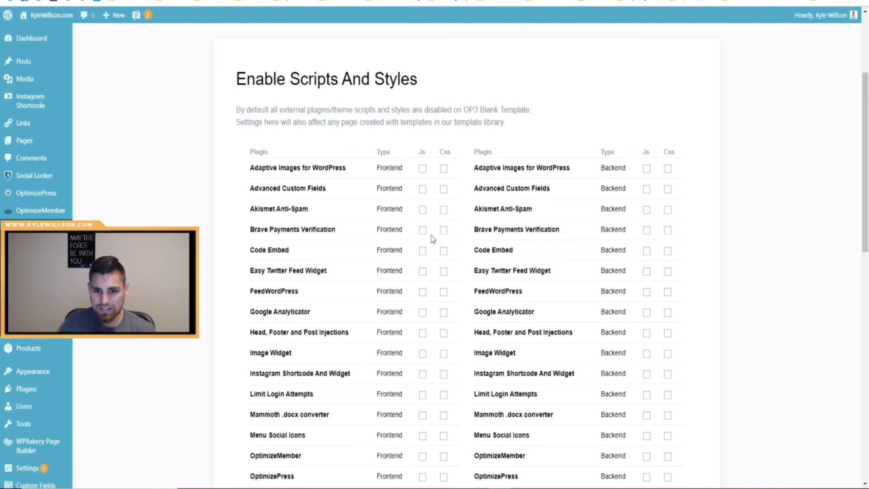
scroll(449, 319, down, 15)
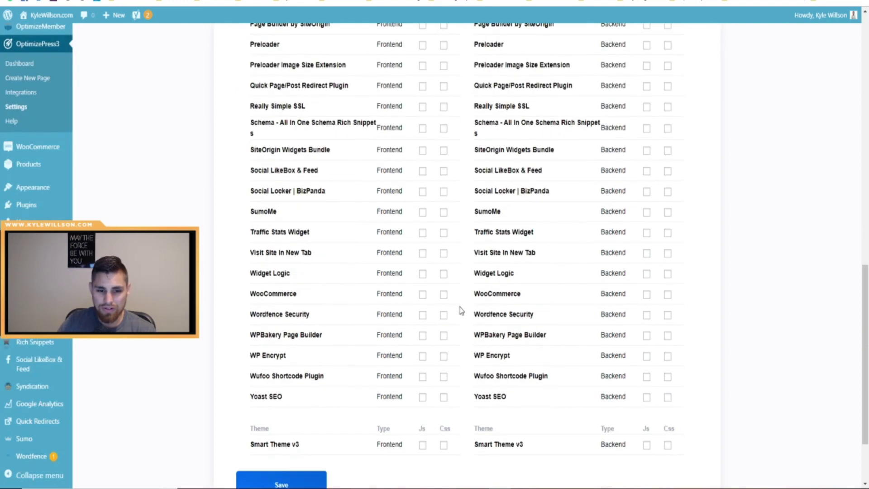
click(322, 388)
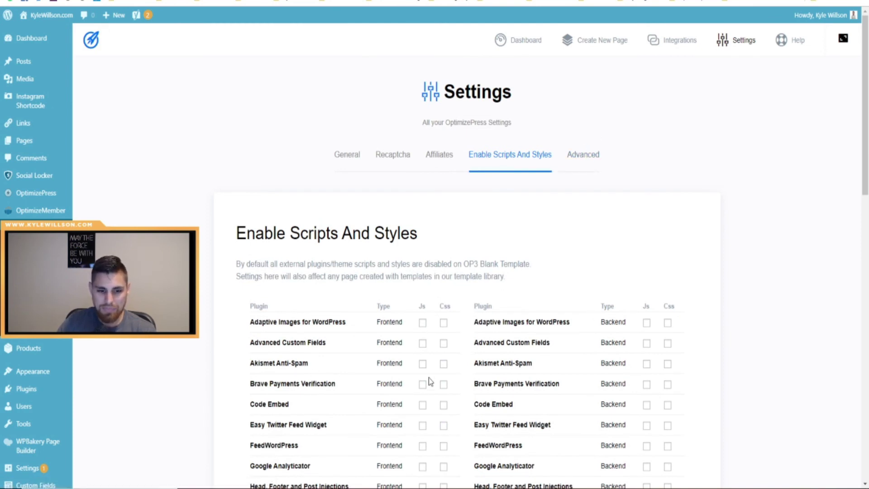
click(586, 159)
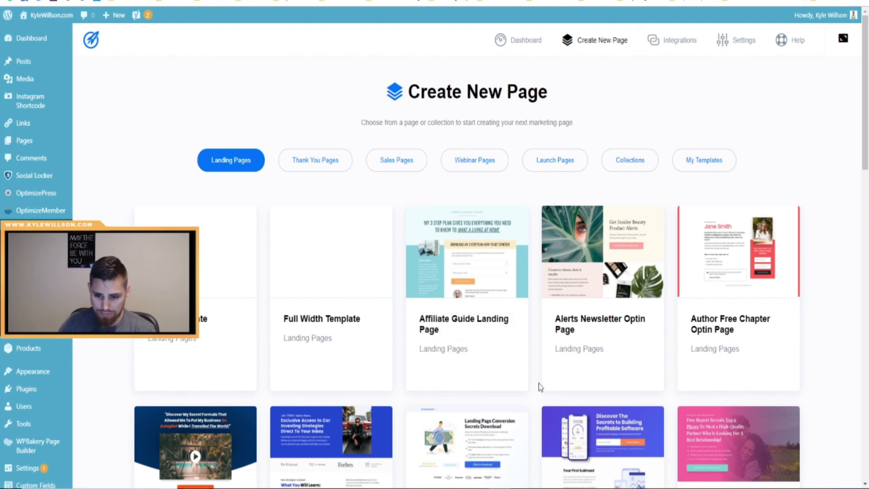
Create a new page titled "testdemo" from the autopilot video case study landing page template.
scroll(539, 384, down, 5)
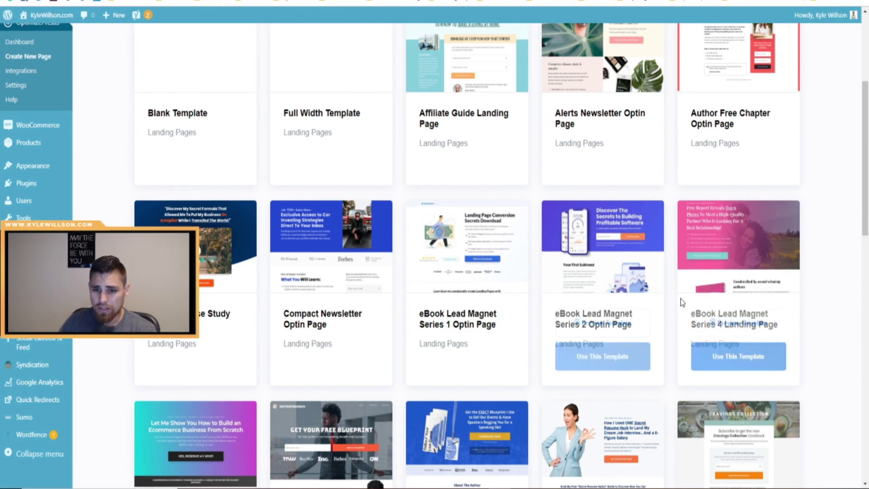
scroll(683, 303, up, 5)
scroll(214, 286, down, 5)
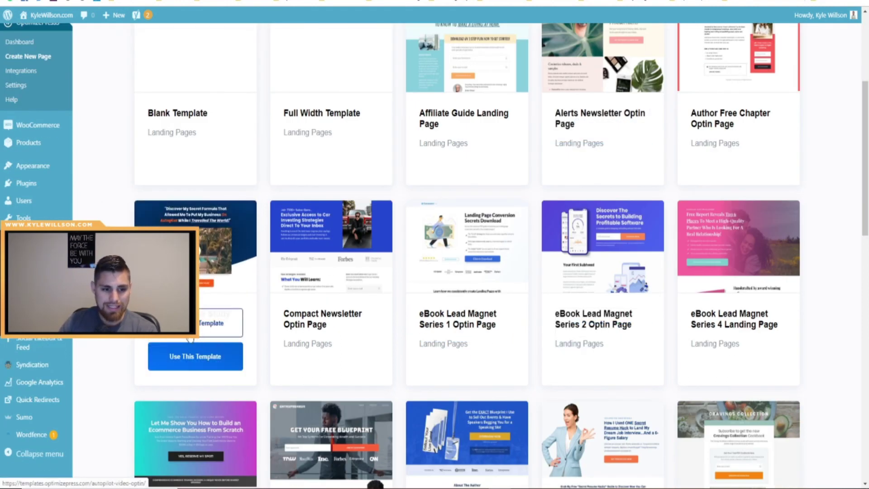
click(190, 364)
click(226, 256)
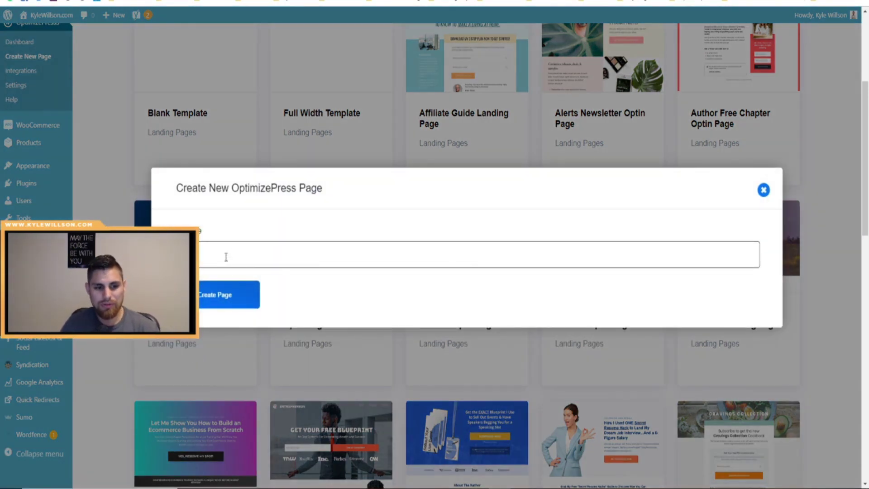
text(Demo)
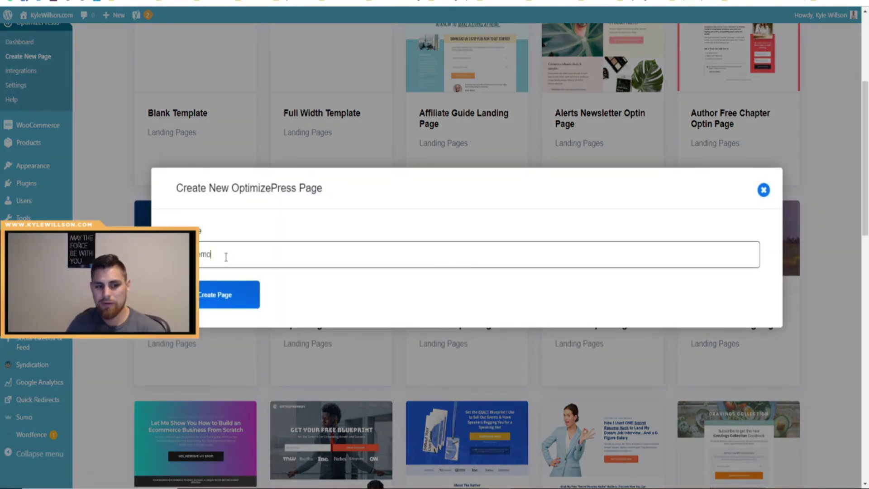
click(213, 294)
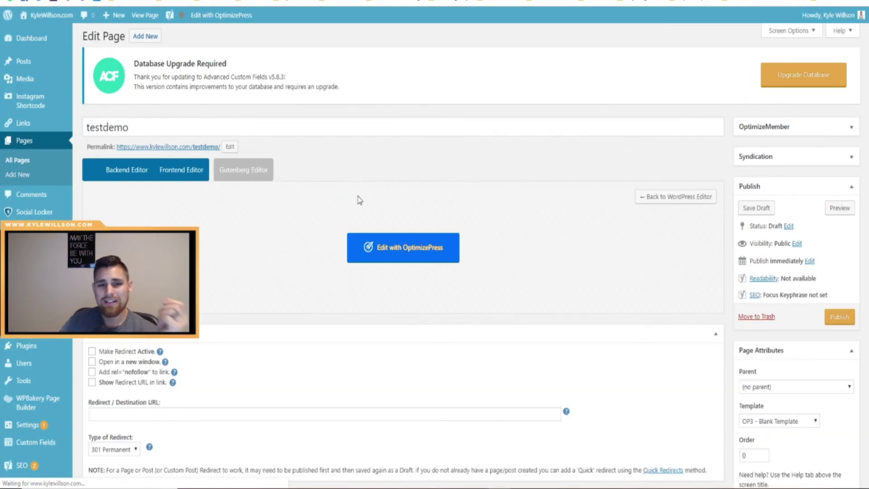
Open the testdemo page for editing with OptimizePress and dismiss the Free Master Class popup.
click(400, 248)
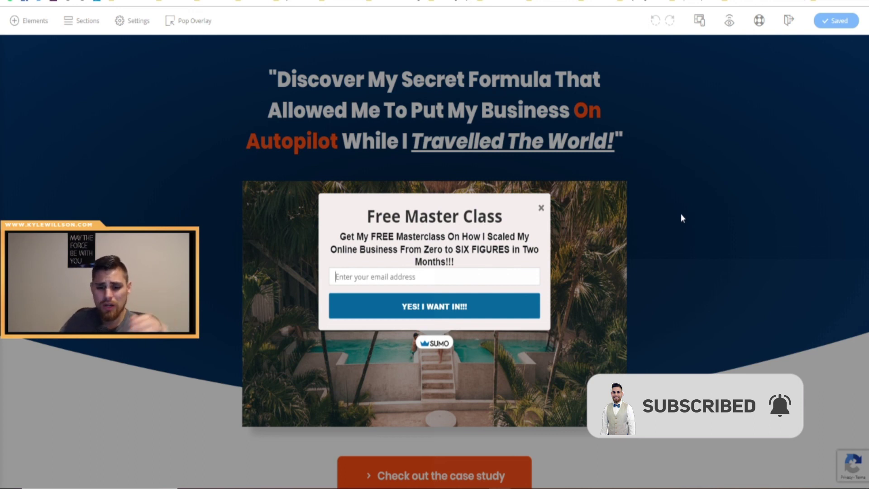
click(541, 208)
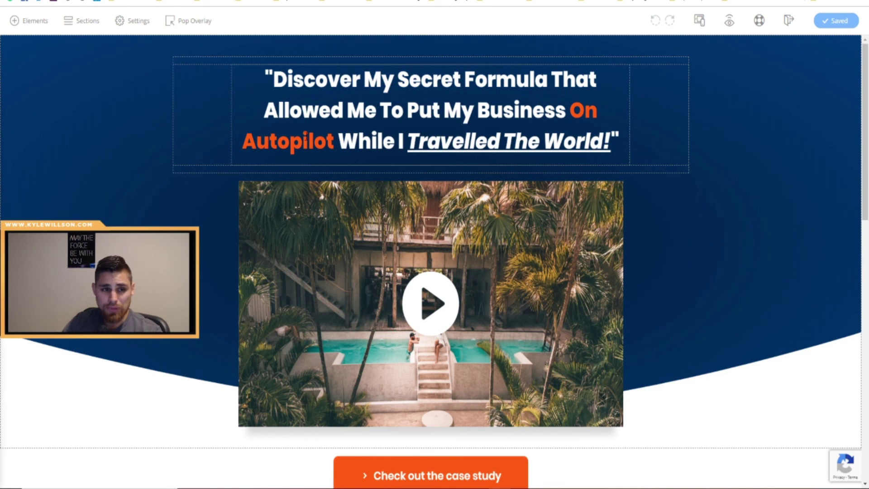
scroll(672, 196, down, 15)
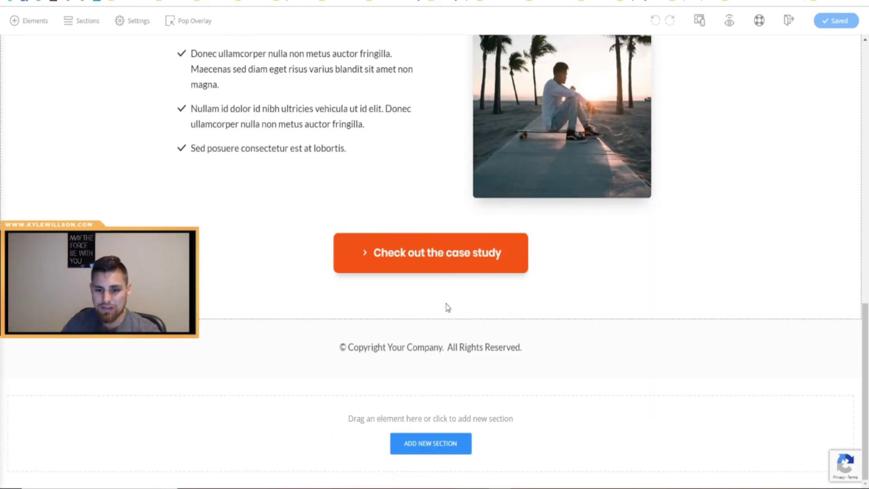
Open the image settings of the beach photo beside "What You Will Learn" and examine its title and alt text.
scroll(524, 277, up, 3)
click(552, 183)
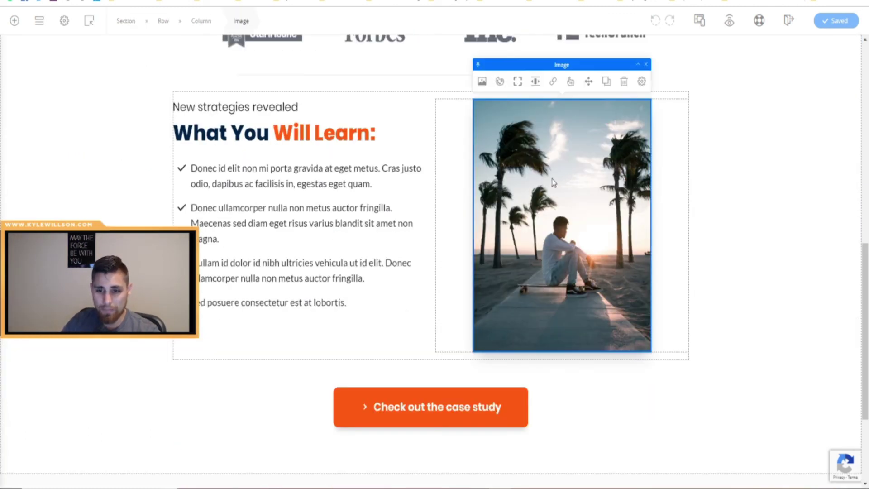
double_click(557, 151)
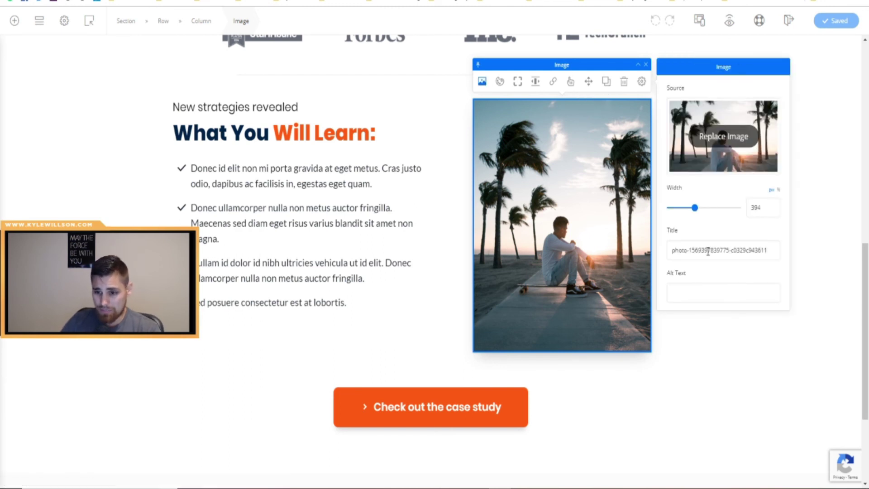
triple_click(708, 250)
click(733, 288)
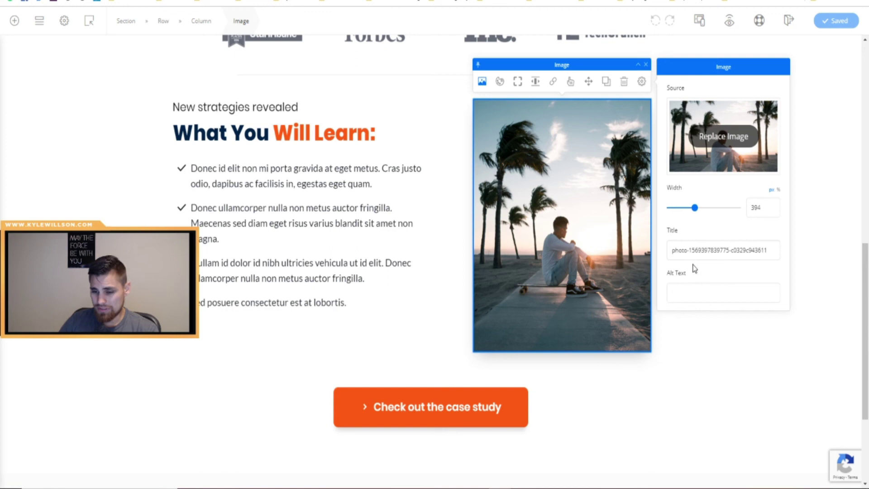
Set the beach photo's width to 352 px and check its title and alt text fields.
mouse_move(694, 209)
mouse_down()
mouse_move(710, 209)
mouse_move(680, 209)
mouse_move(693, 210)
mouse_up()
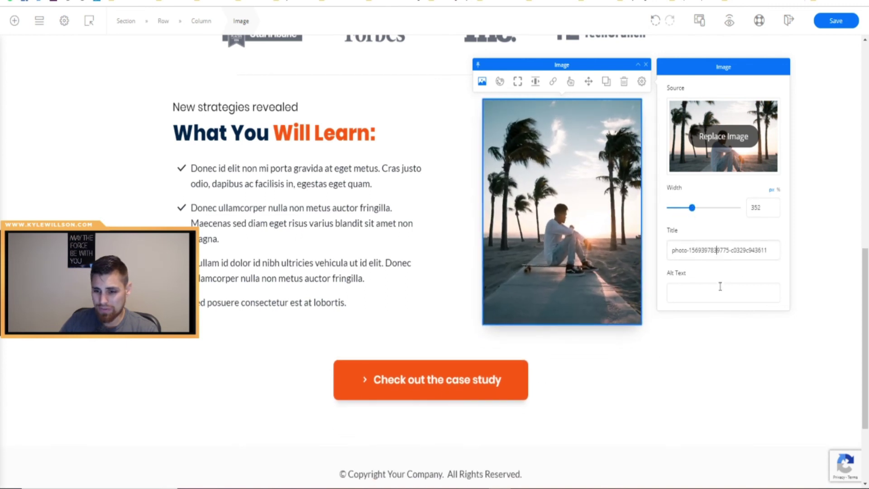
triple_click(713, 249)
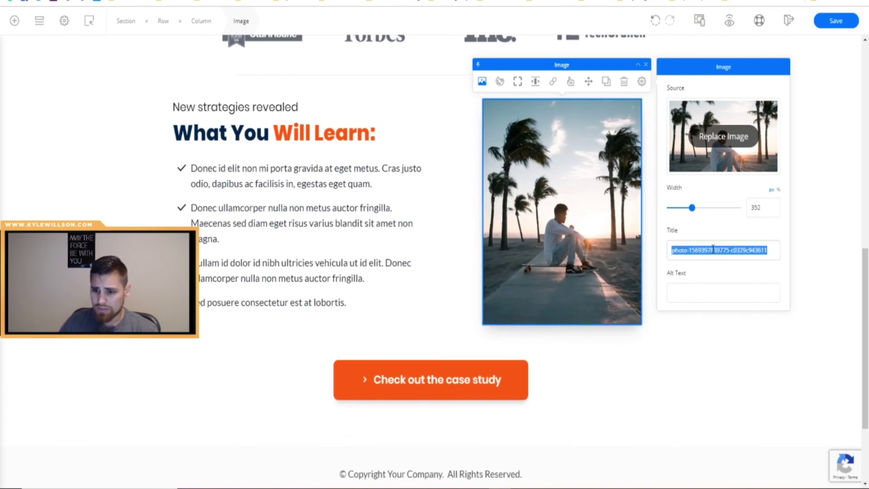
click(703, 293)
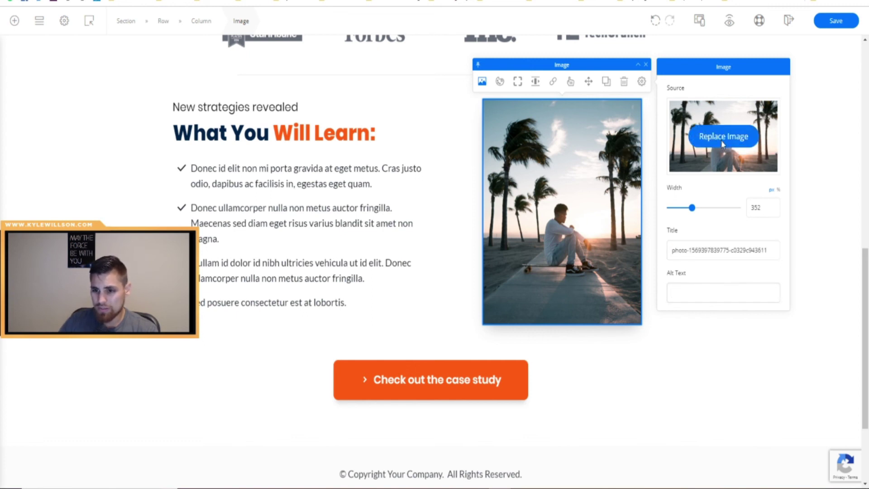
Replace the beach photo with the red-haired portrait 7-2.jpg from the media library and set its width to 425 px.
click(722, 144)
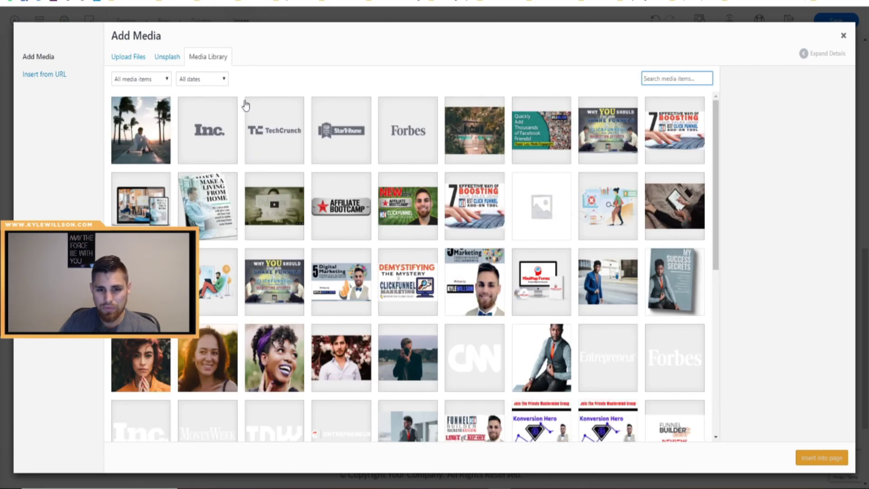
click(138, 372)
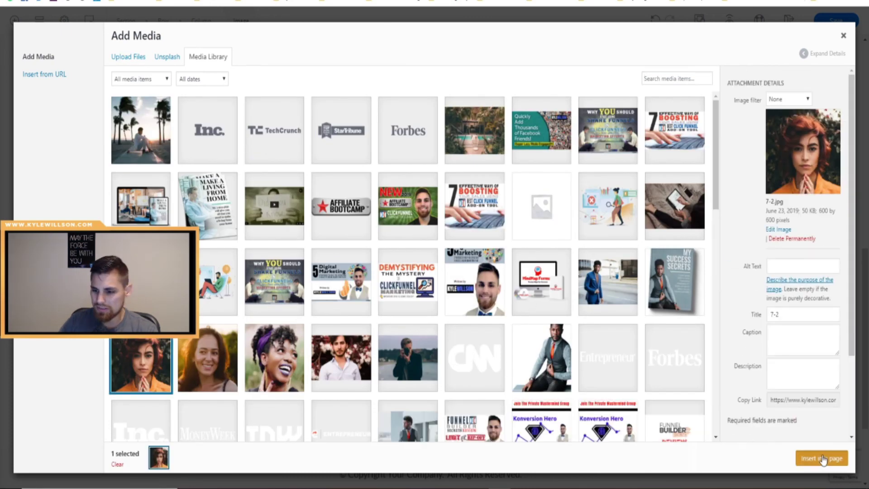
click(821, 458)
drag(703, 216, 713, 215)
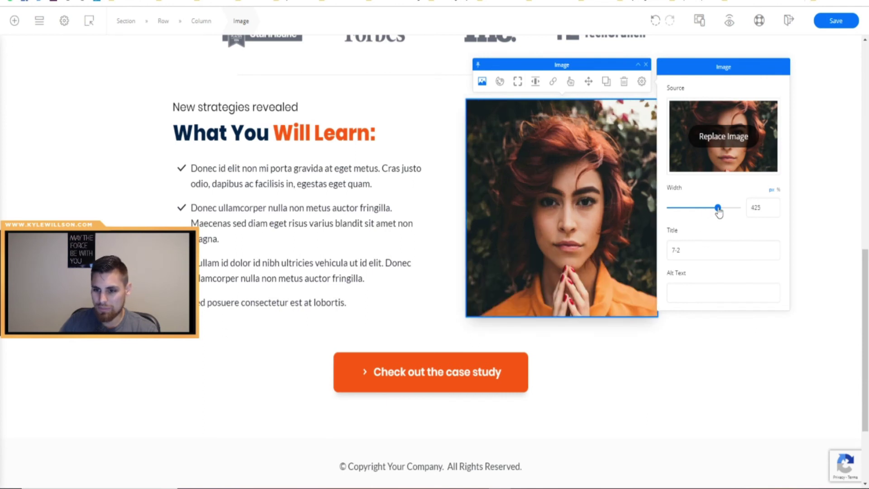
click(620, 376)
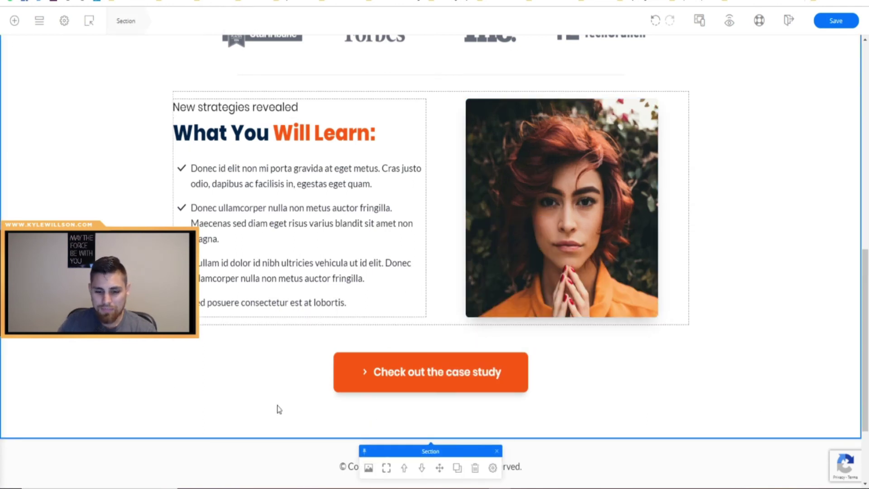
Examine the link action and pop overlay trigger choices of the "Check out the case study" button above the media logos.
scroll(430, 297, up, 5)
click(447, 174)
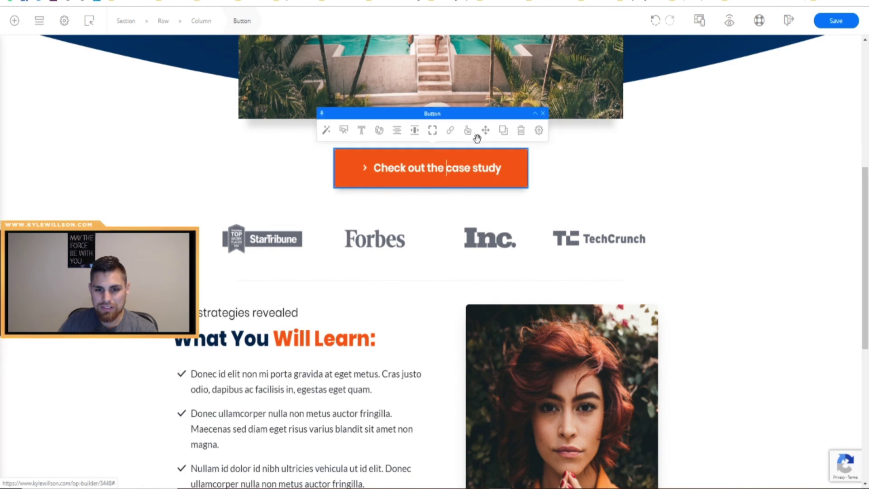
click(449, 132)
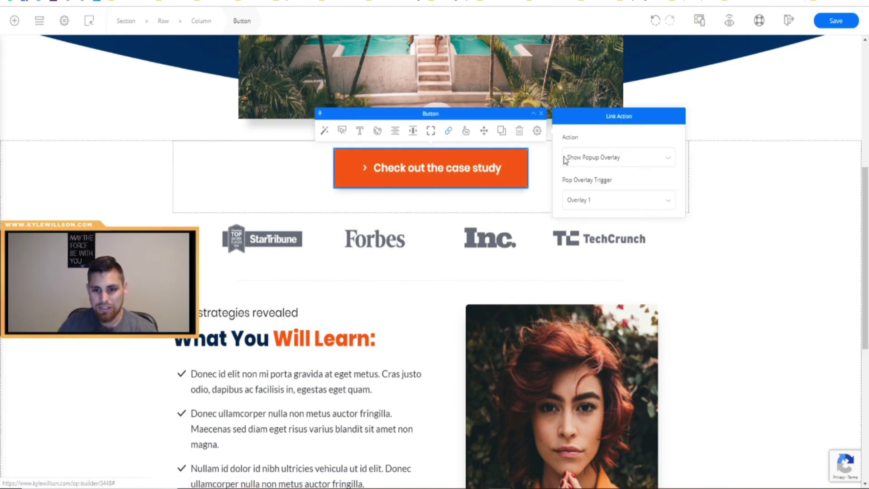
click(636, 164)
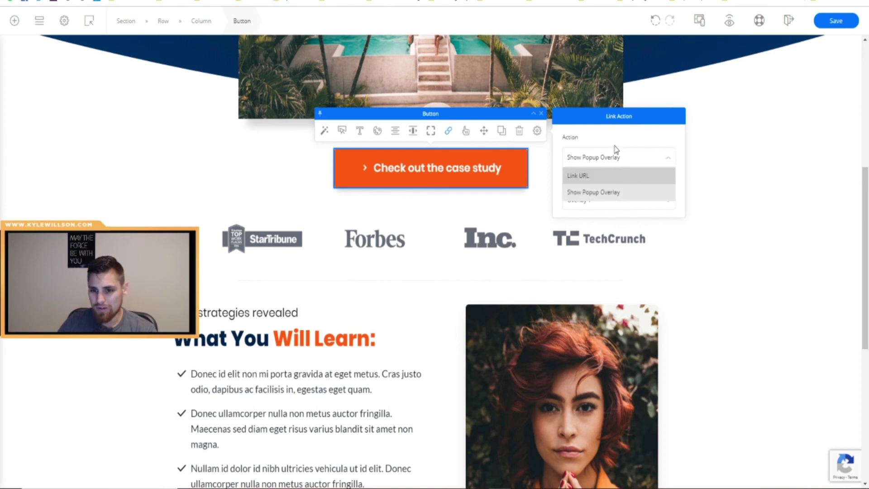
click(642, 164)
click(606, 204)
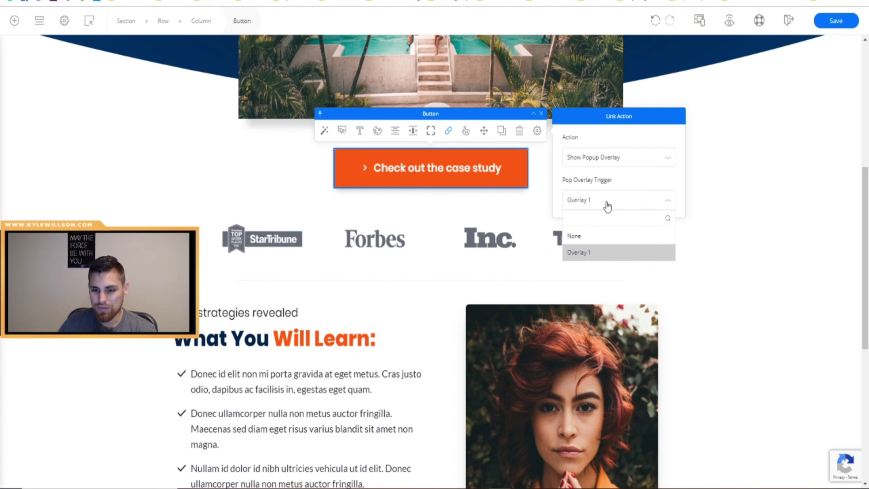
click(610, 173)
click(599, 200)
click(602, 164)
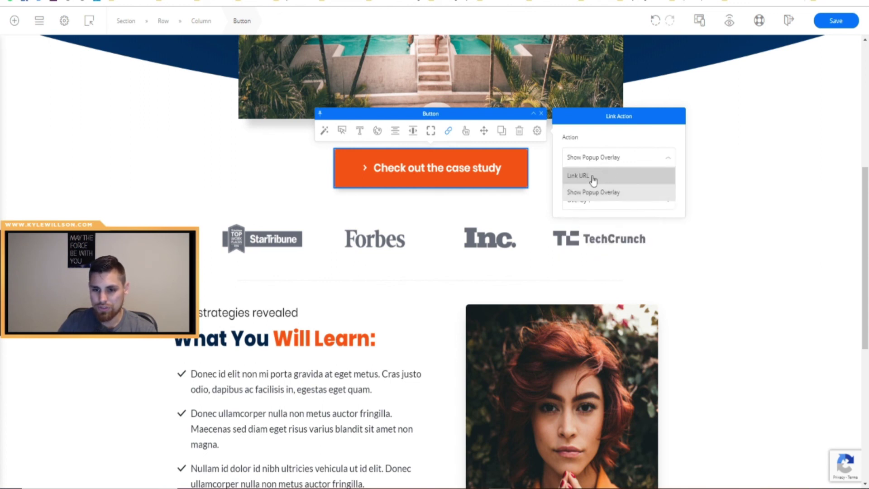
click(618, 141)
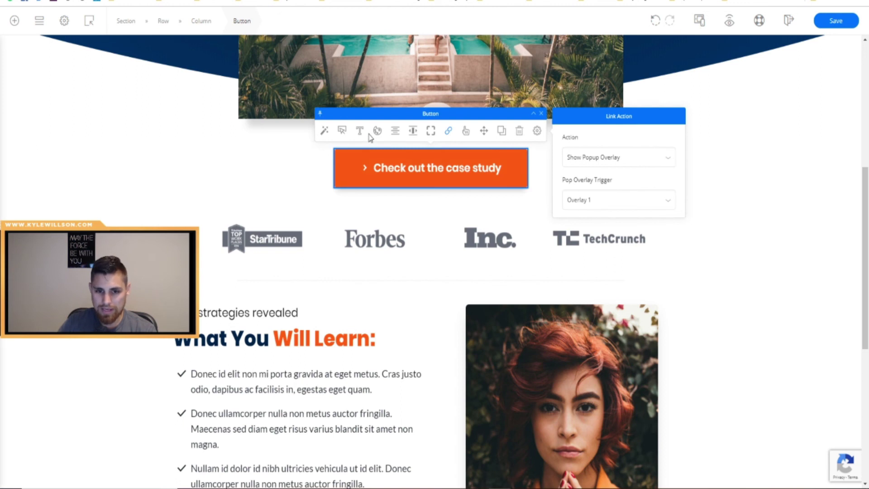
Review the style presets and the advanced positioning, border and responsive settings of the "Check out the case study" button above the media logos.
click(325, 131)
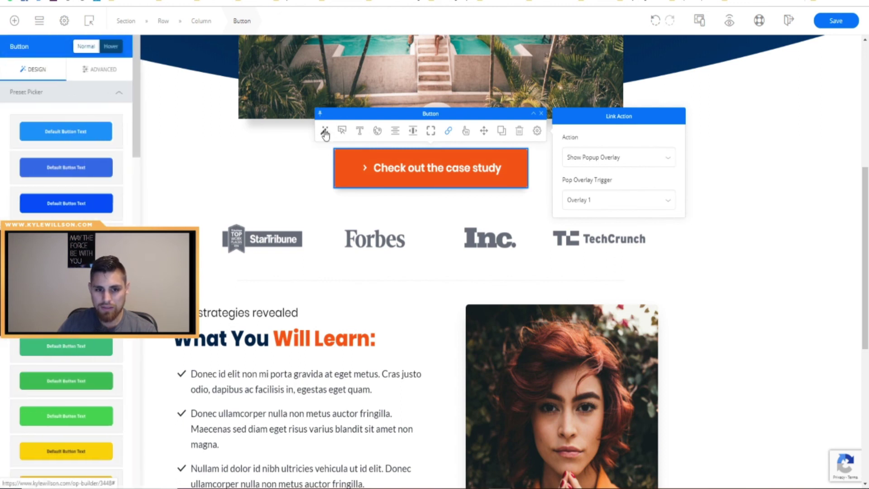
click(95, 73)
click(31, 72)
click(87, 72)
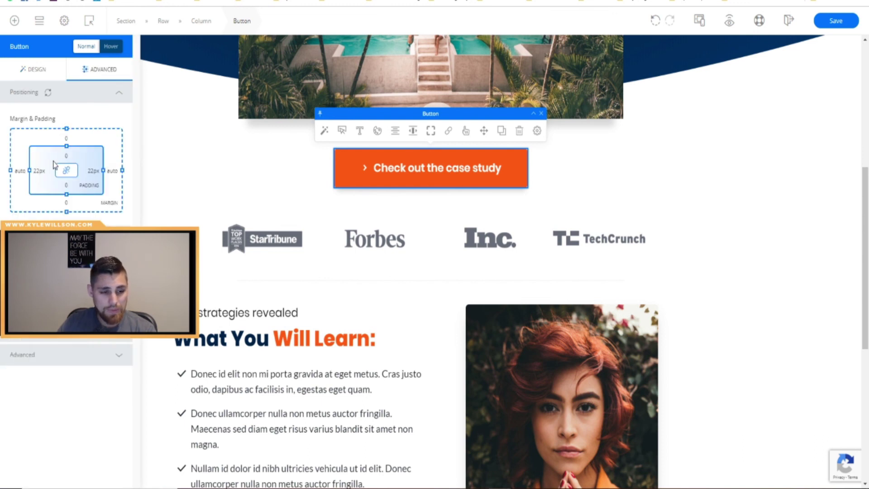
click(27, 235)
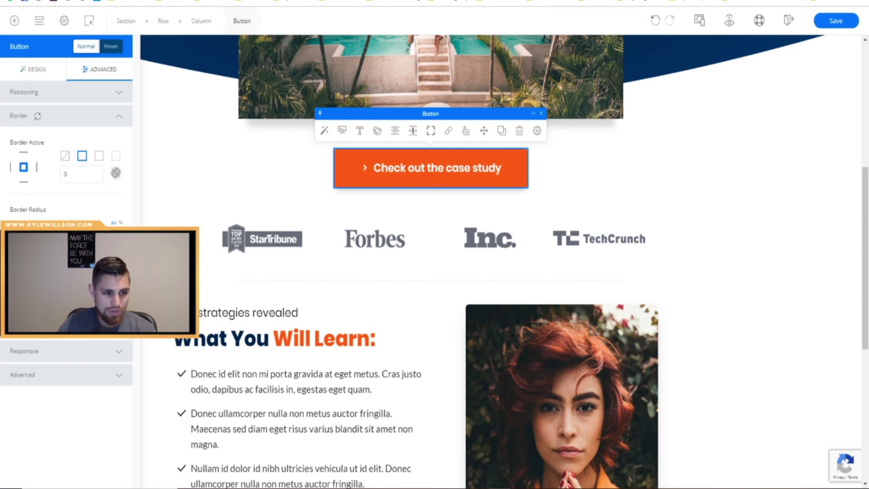
click(25, 359)
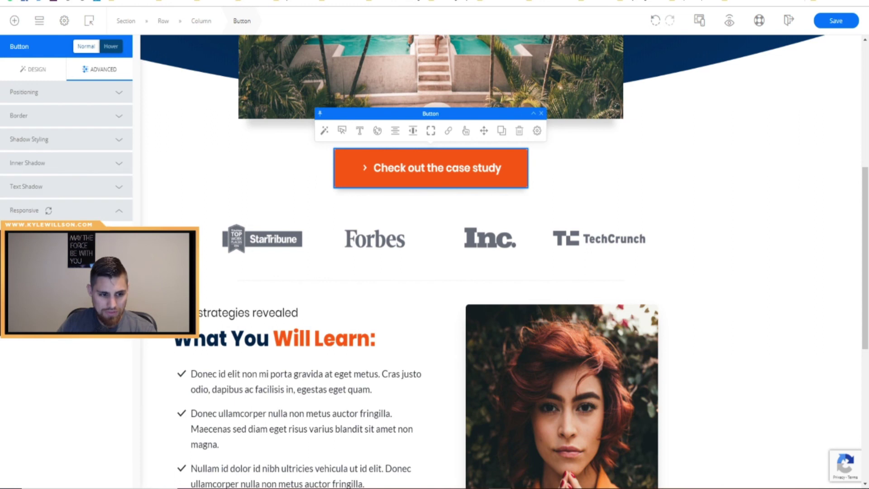
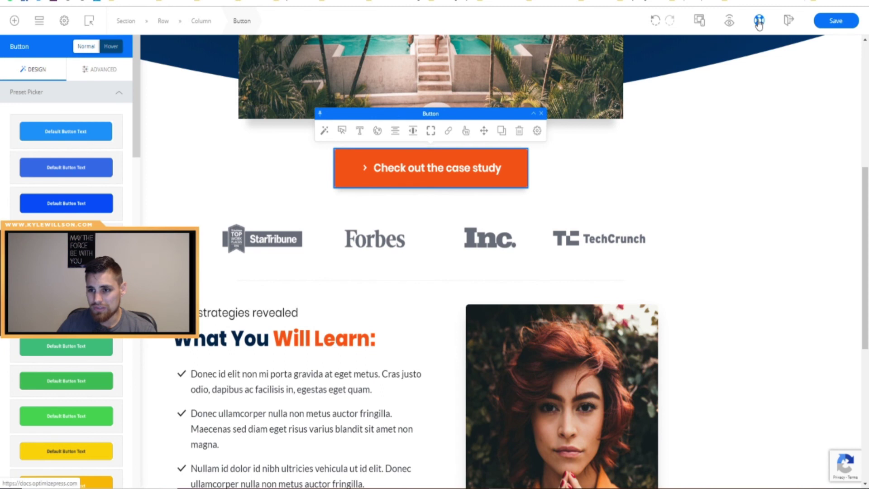
Preview the page at the 360px mobile size and look through it from the headline down to the lower case study button.
mouse_move(699, 21)
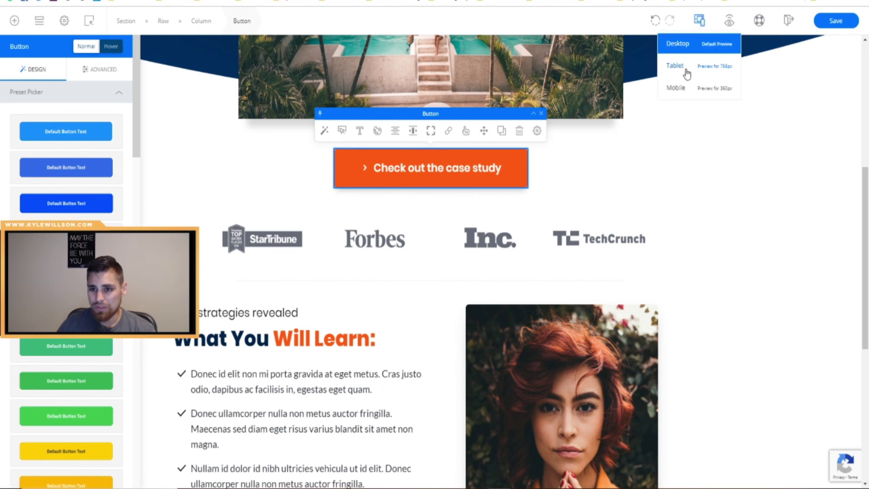
click(677, 88)
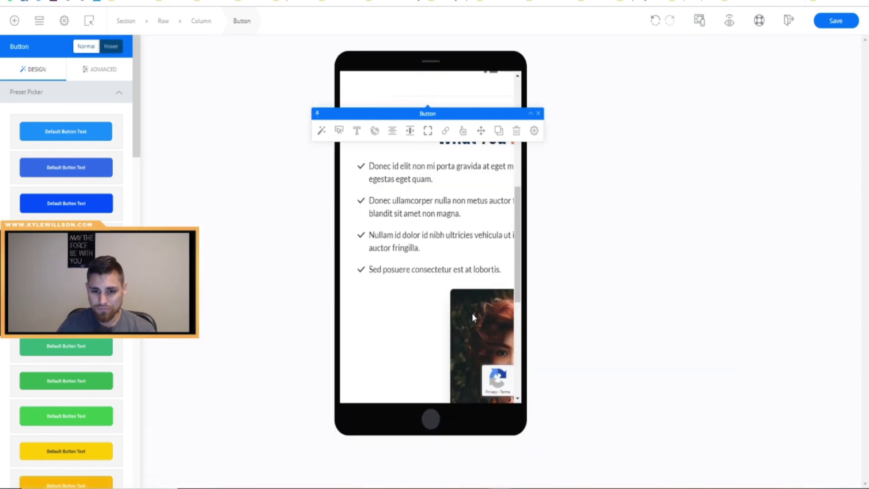
scroll(472, 318, down, 2)
scroll(487, 169, up, 5)
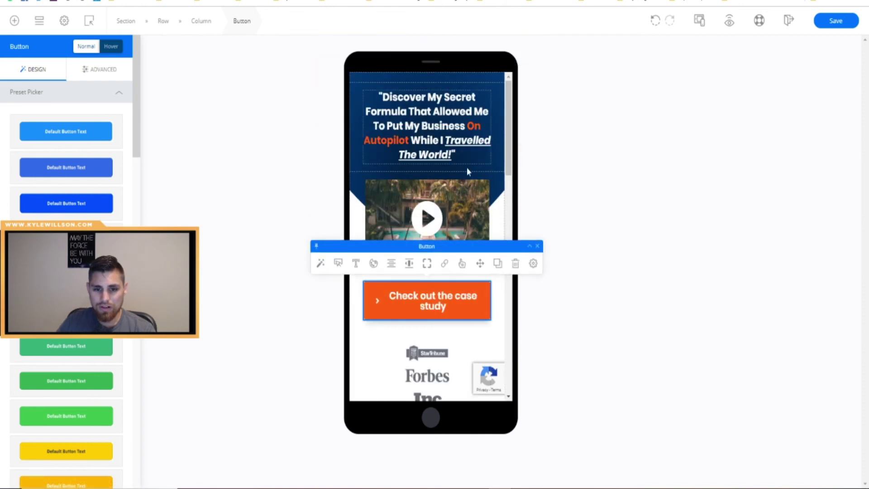
drag(509, 99, 511, 289)
Select the lower "Check out the case study" button and move its floating toolbar out beside the phone preview.
click(368, 294)
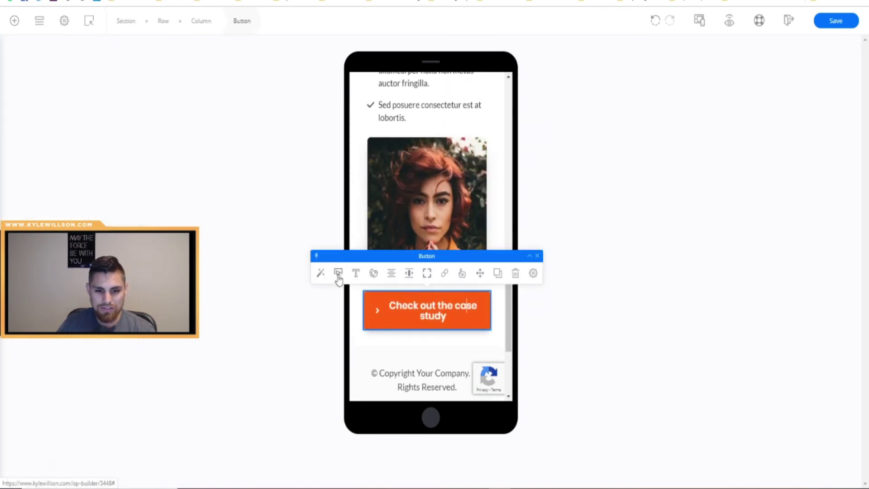
click(357, 275)
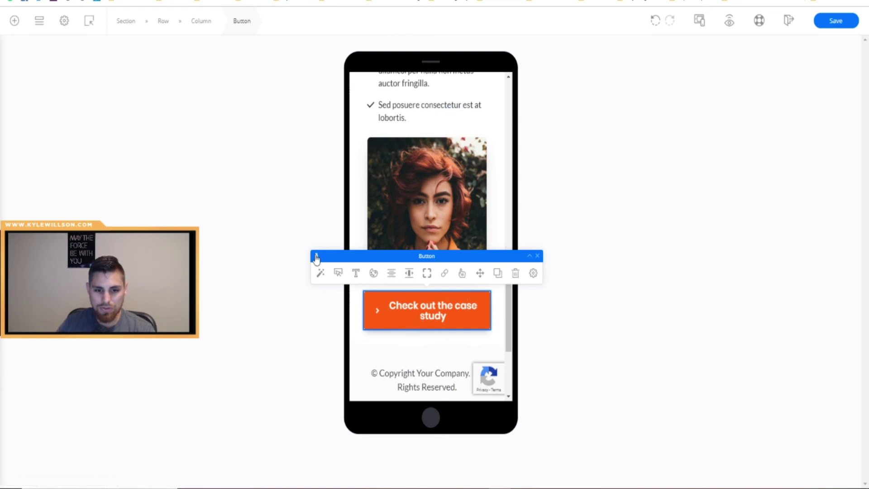
drag(366, 257, 562, 259)
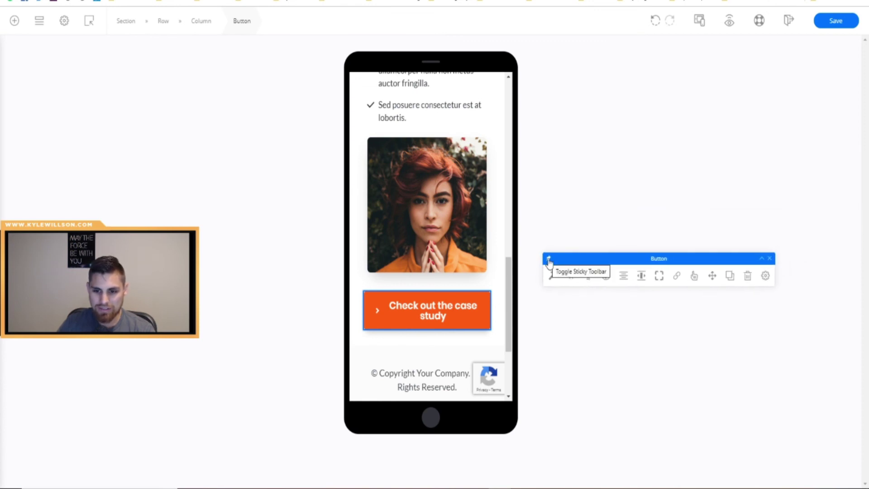
Examine the lower case study button's style presets, sizing, icon choices and subtext options, leaving its icon as Small Right.
click(552, 276)
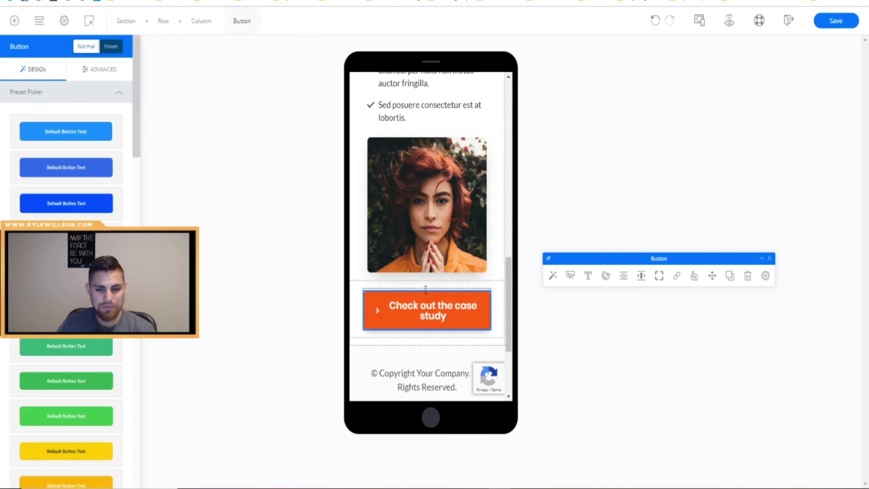
click(571, 277)
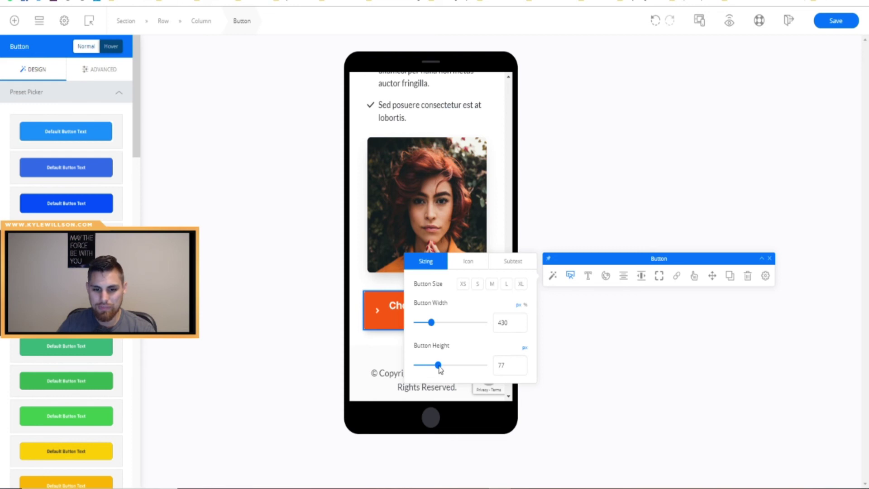
click(470, 267)
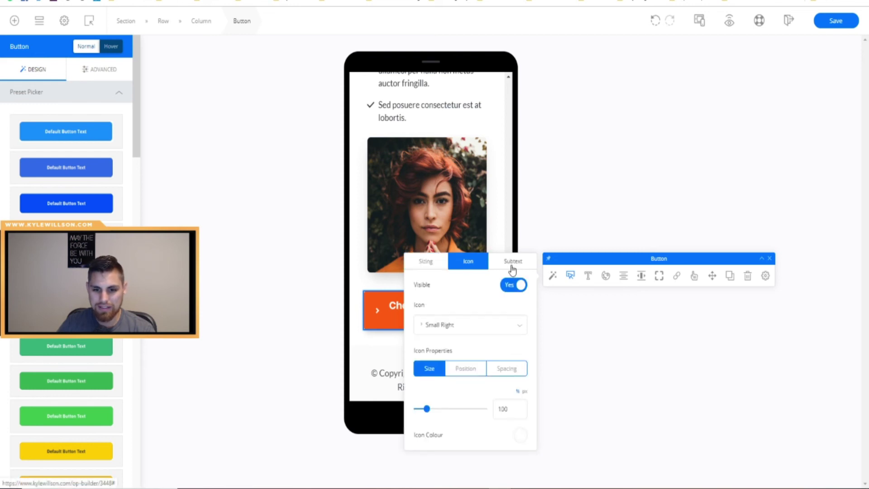
click(470, 325)
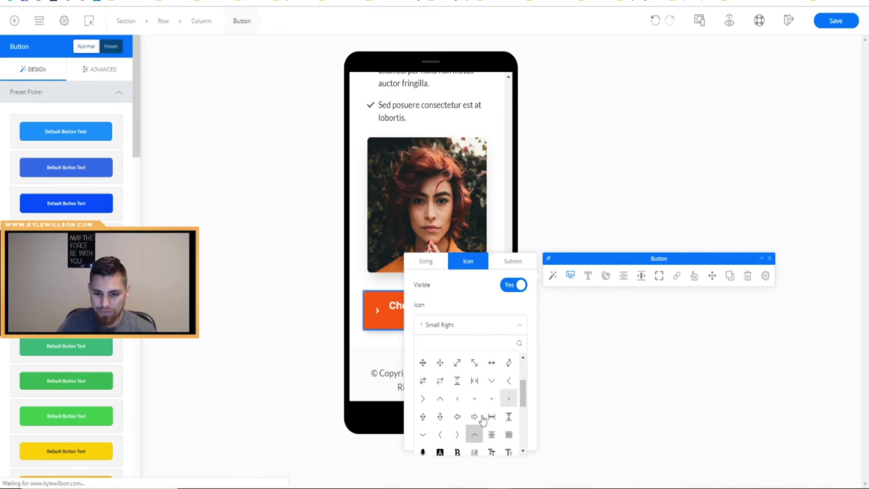
scroll(470, 417, down, 10)
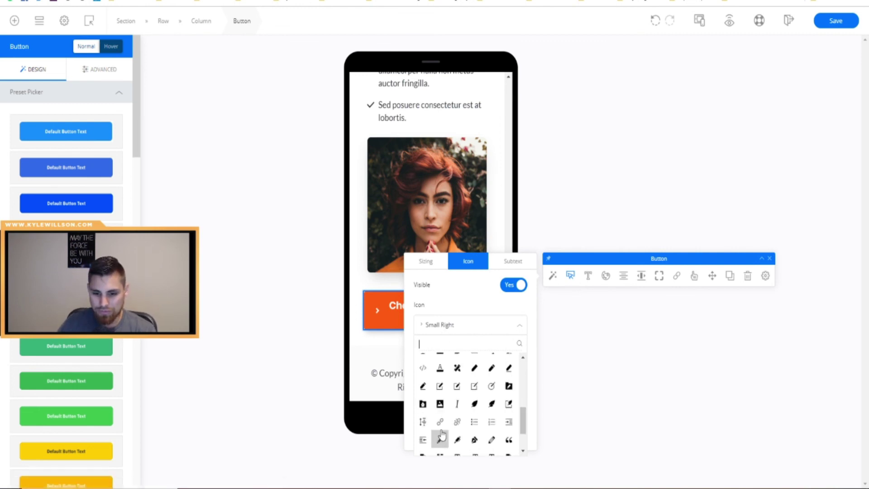
click(477, 325)
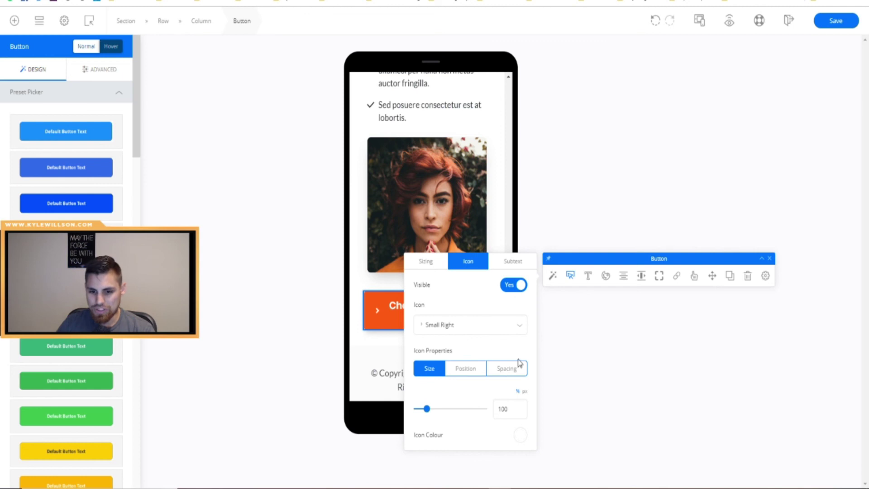
click(513, 262)
click(636, 326)
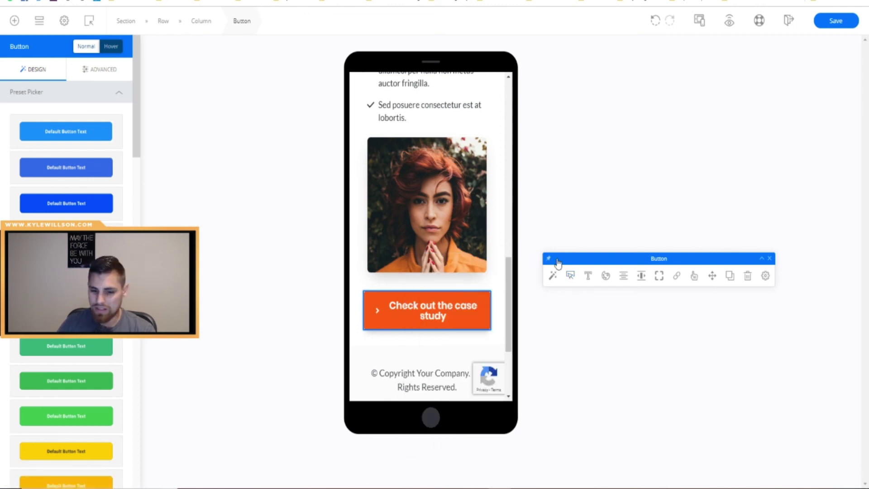
Return the page from the mobile preview to the default desktop preview and look over its lower half.
click(695, 26)
click(696, 43)
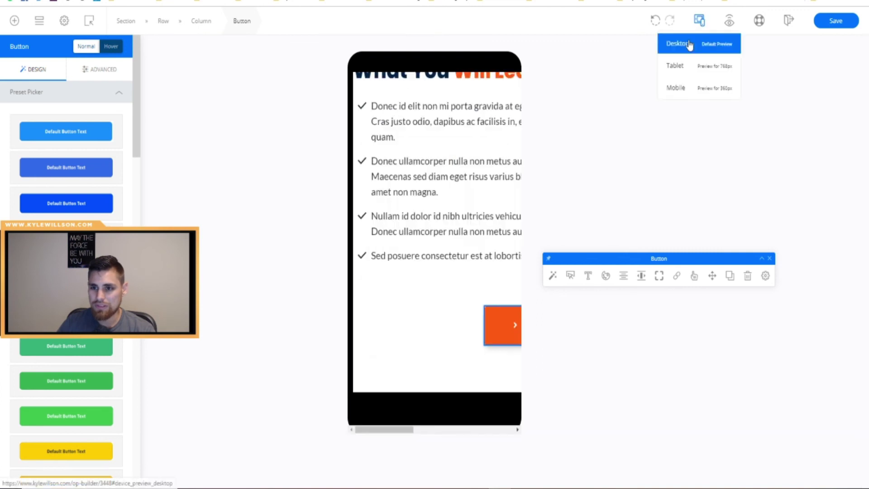
click(682, 68)
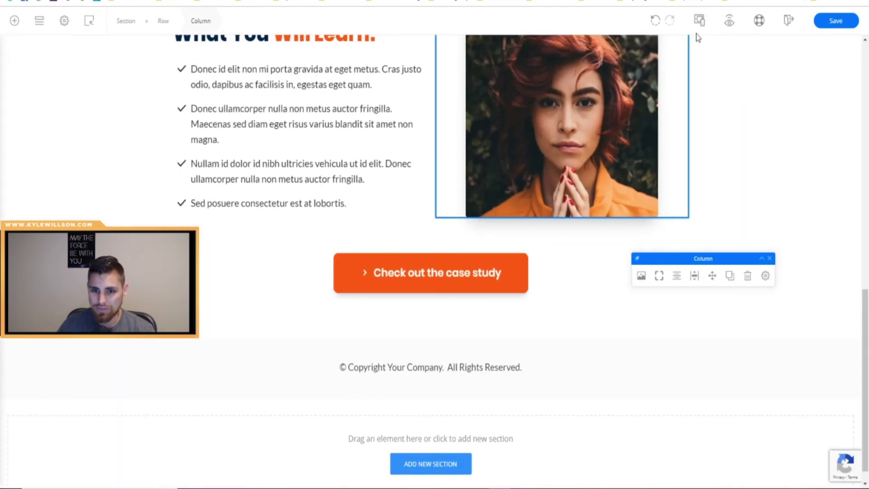
scroll(550, 331, up, 5)
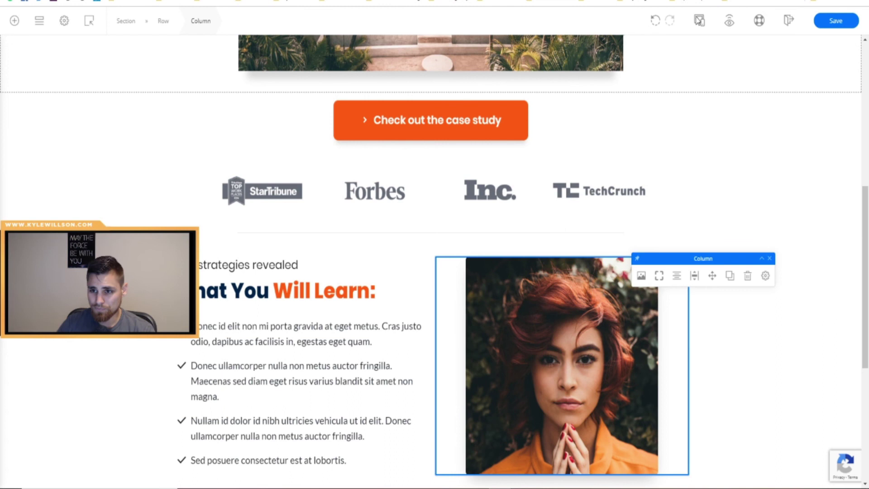
Preview the page layout at the 768px tablet size, look through it and return to the desktop preview.
click(699, 21)
click(681, 66)
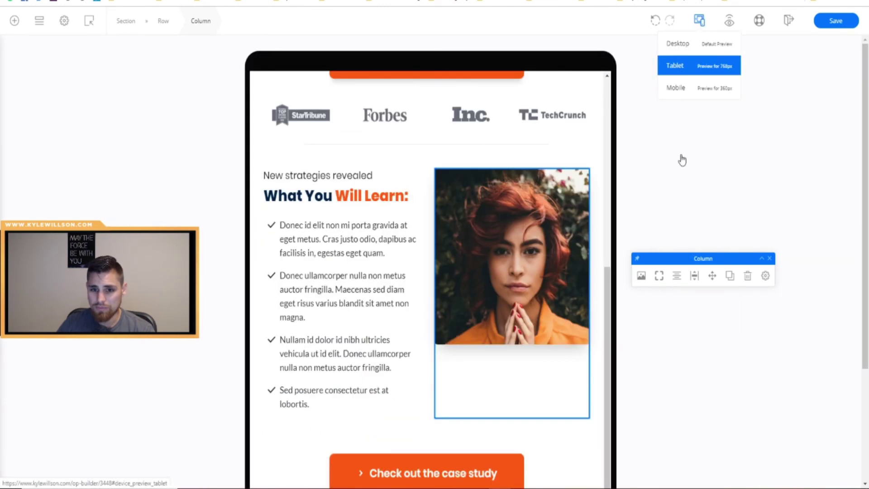
scroll(380, 394, down, 4)
scroll(392, 402, up, 5)
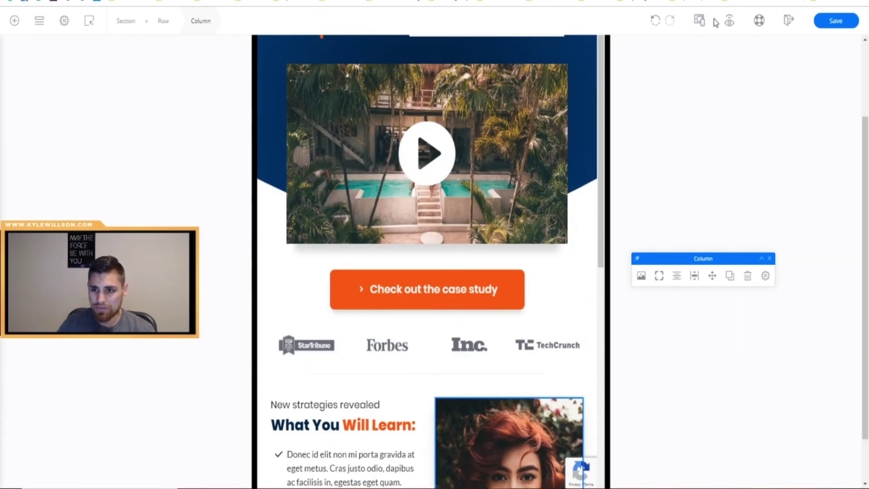
click(699, 20)
click(697, 45)
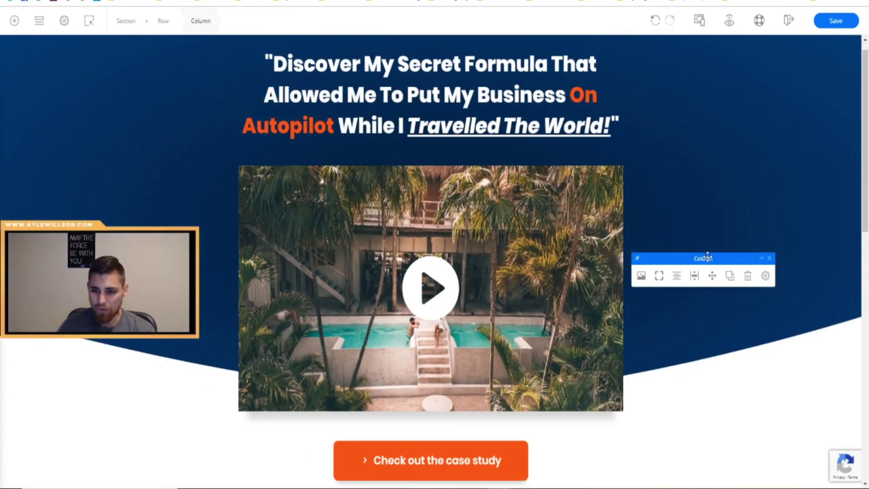
Add a Video Thumbnail element below the hero video and delete it again.
click(15, 21)
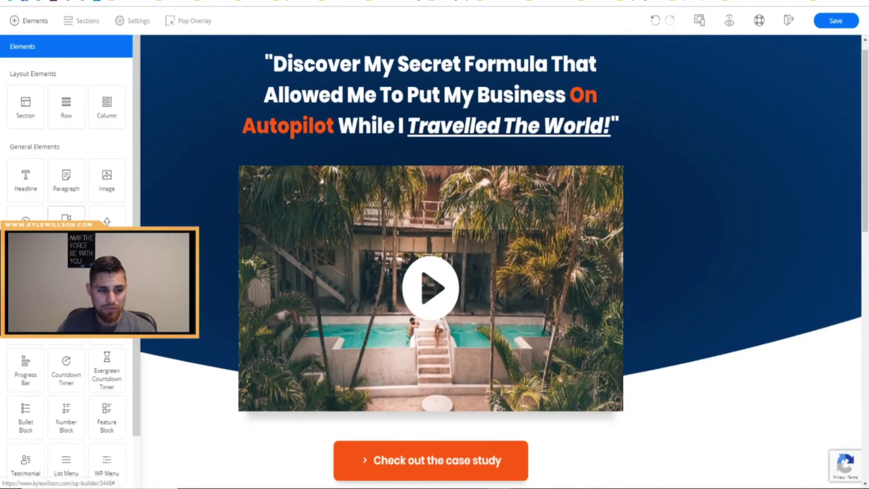
drag(190, 188, 438, 291)
click(423, 279)
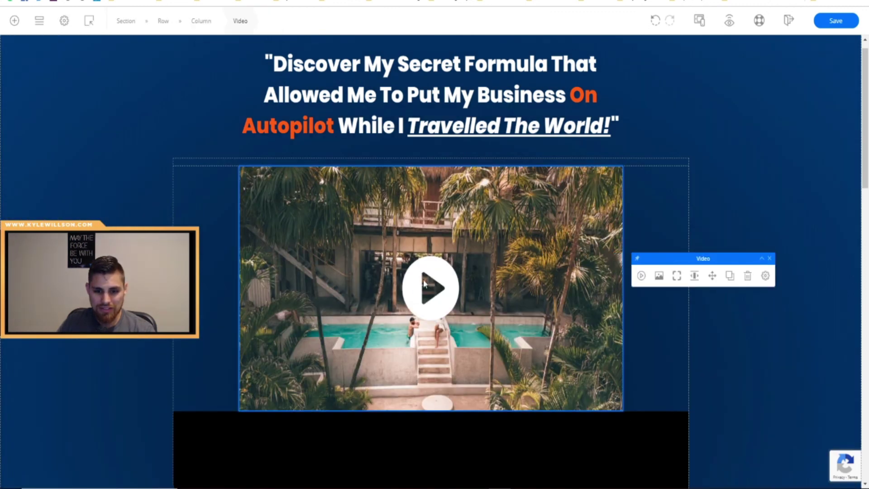
scroll(538, 305, down, 3)
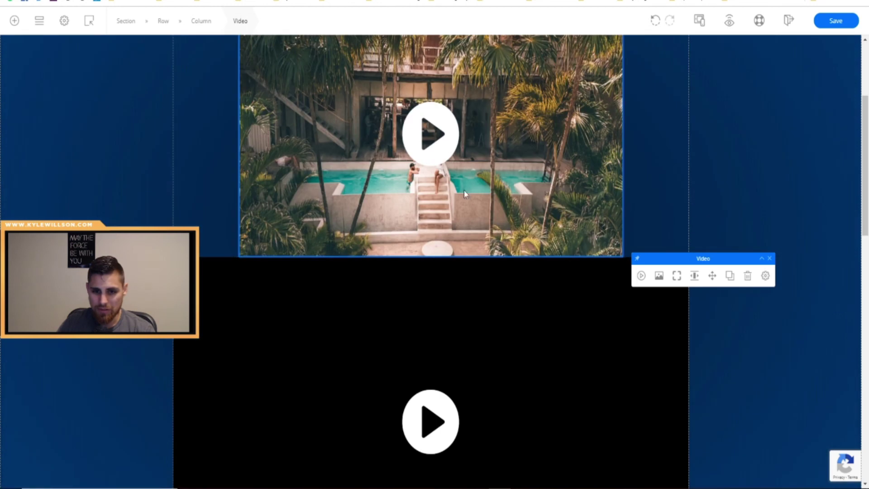
click(534, 341)
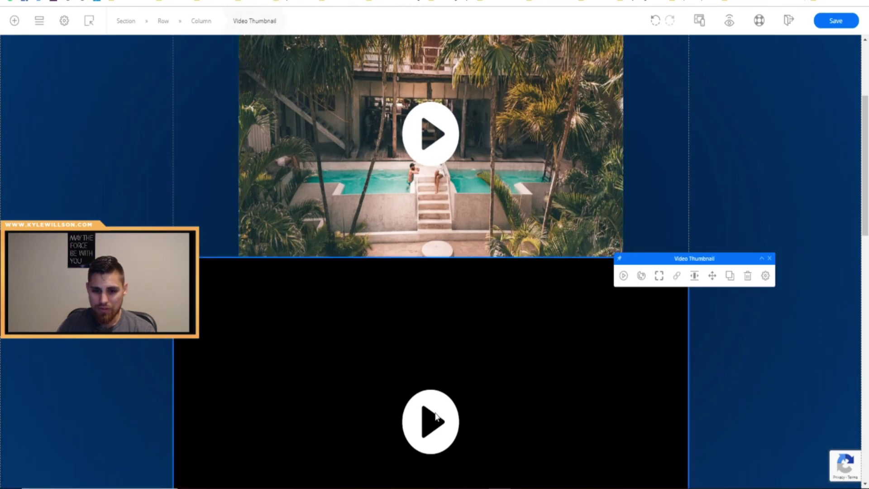
scroll(435, 313, down, 3)
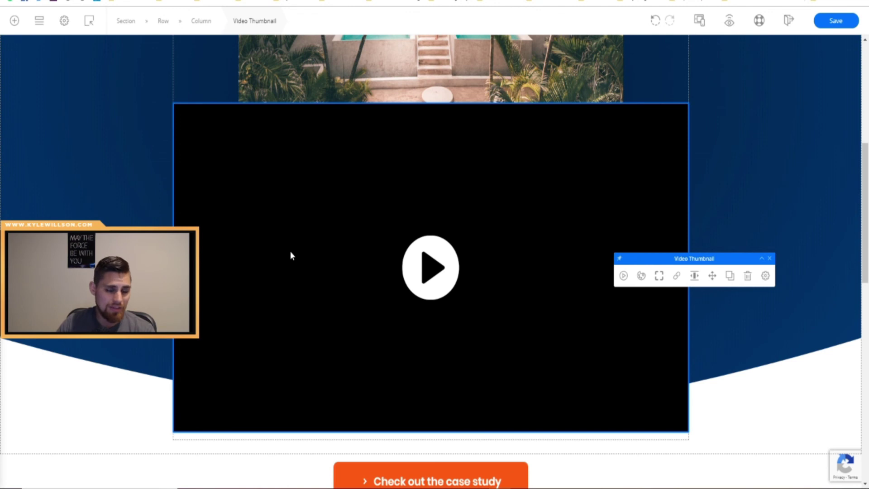
click(747, 277)
scroll(528, 295, up, 6)
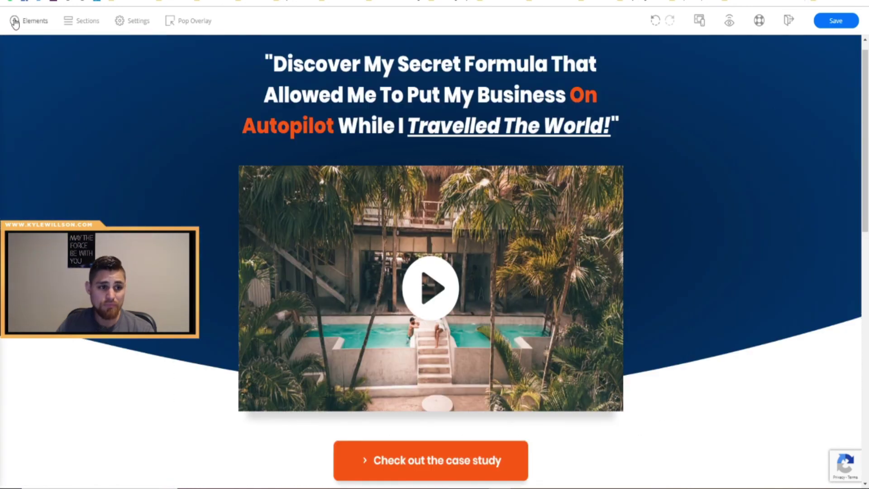
Add a Testimonial element below the row that holds the hero video.
click(15, 22)
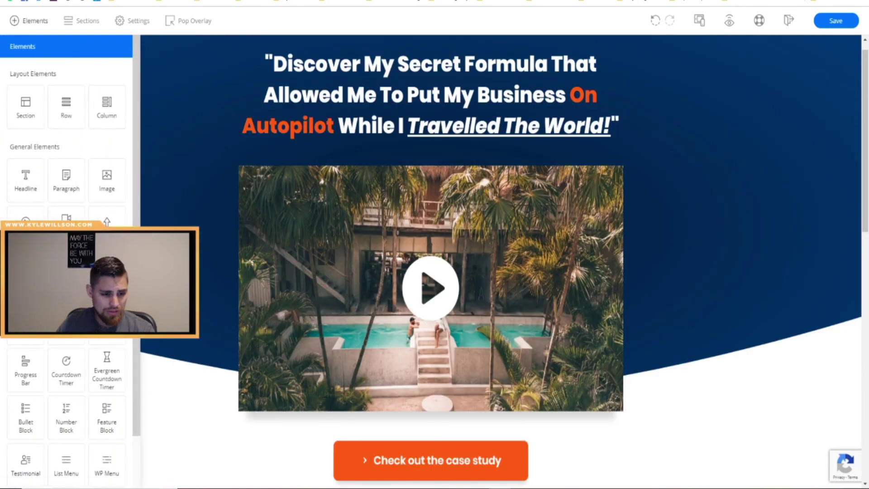
scroll(70, 374, down, 1)
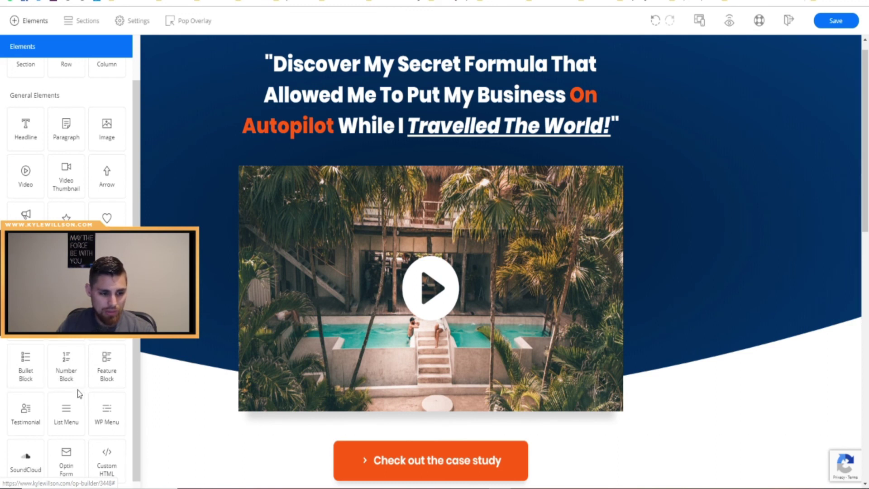
drag(35, 413, 436, 309)
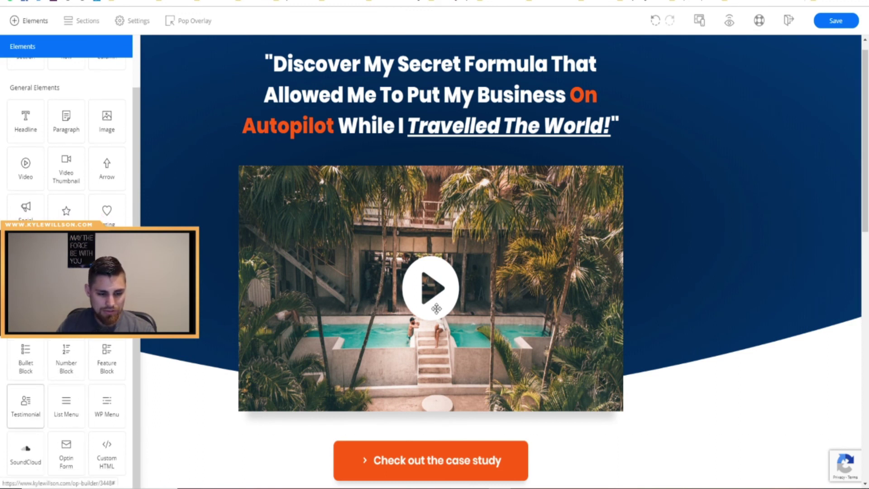
drag(324, 439, 438, 420)
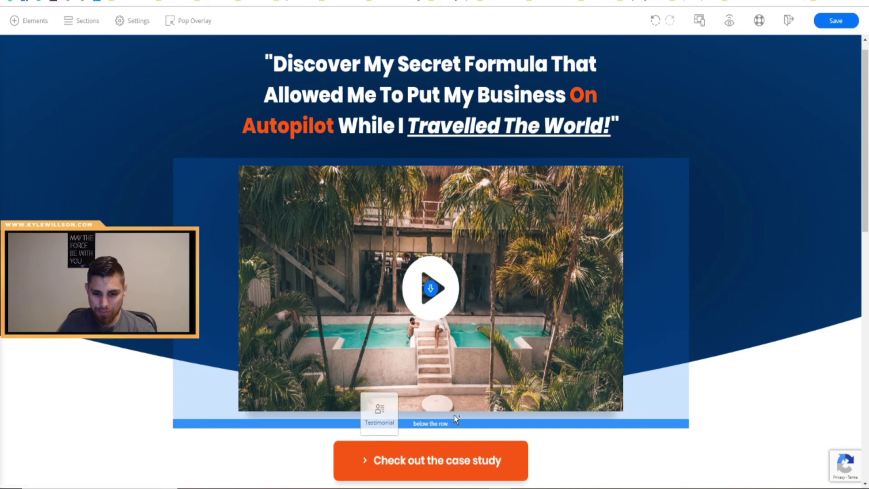
drag(425, 375, 433, 369)
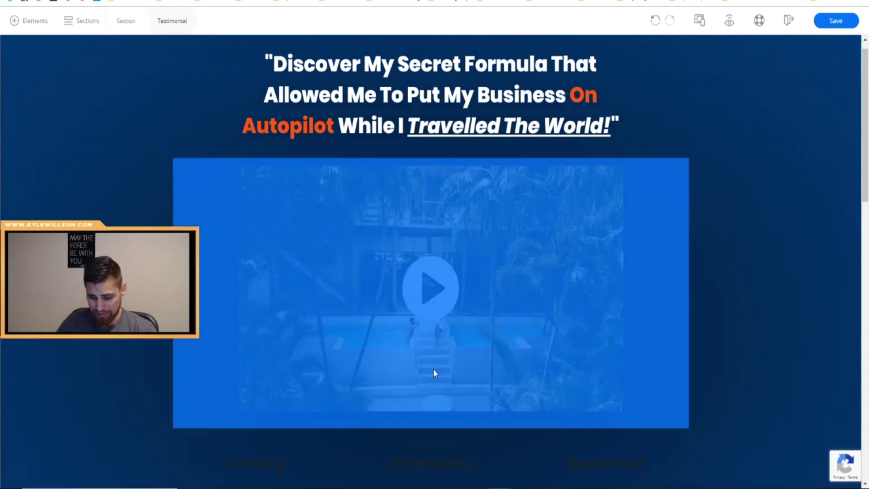
Delete the third testimonial item and then the whole Testimonial element below the hero video.
scroll(498, 339, up, 3)
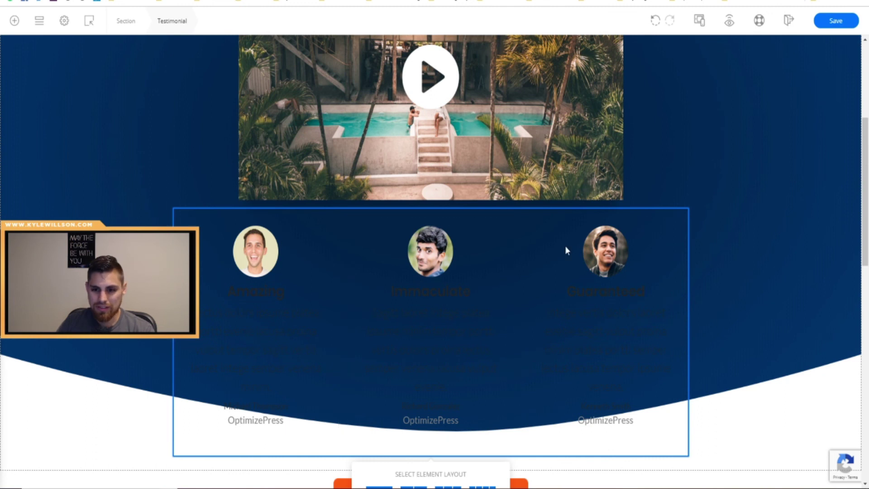
scroll(272, 365, down, 2)
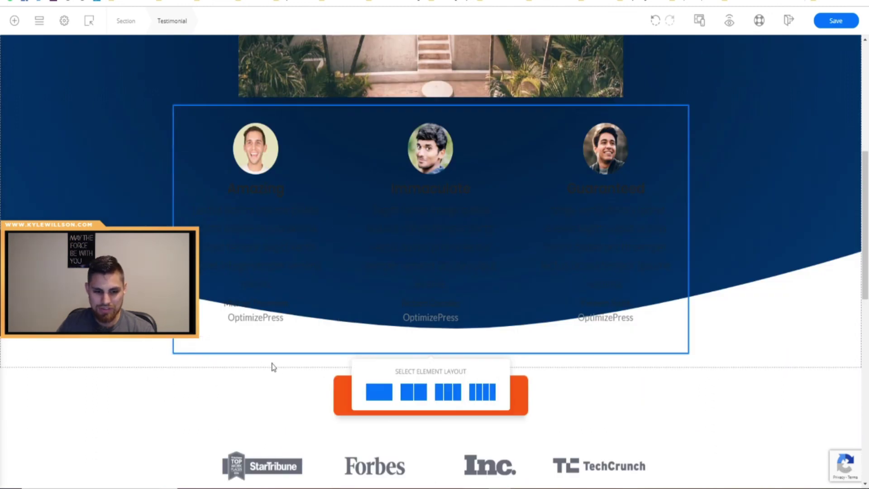
click(636, 229)
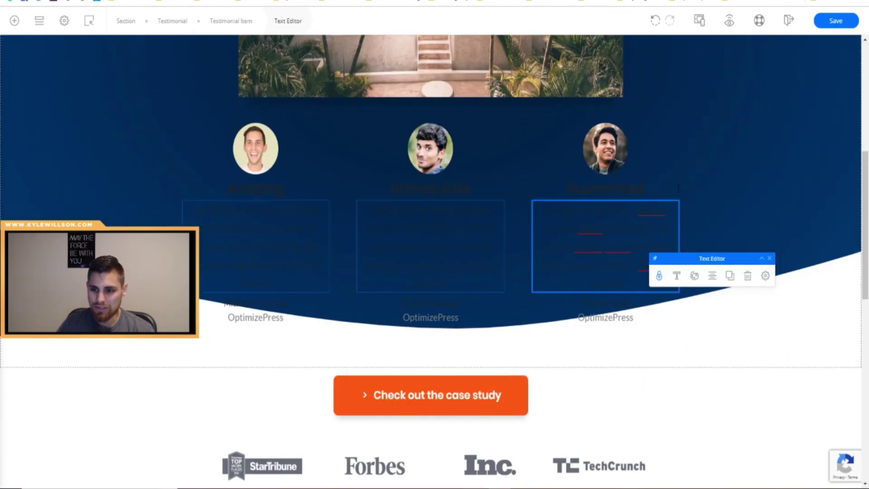
click(671, 145)
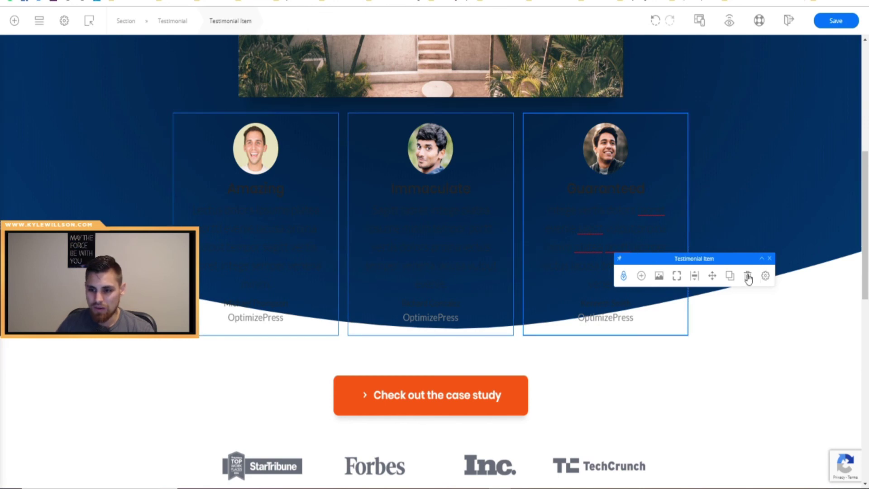
click(744, 278)
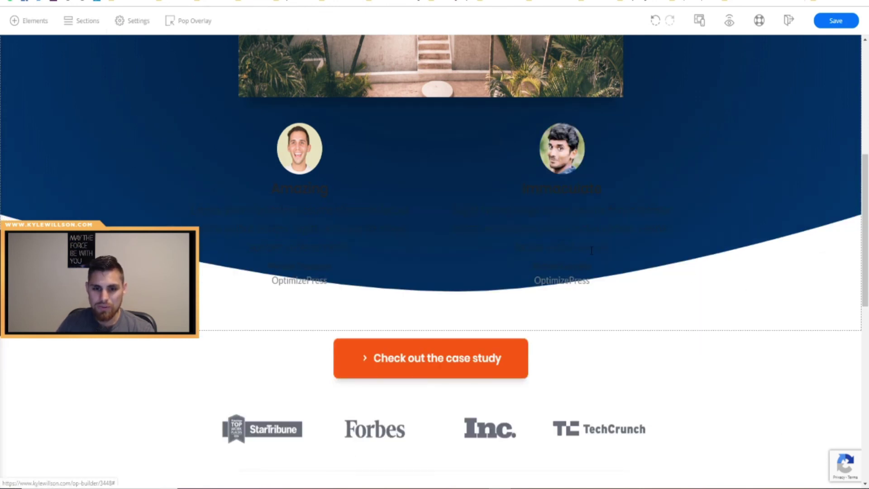
click(656, 114)
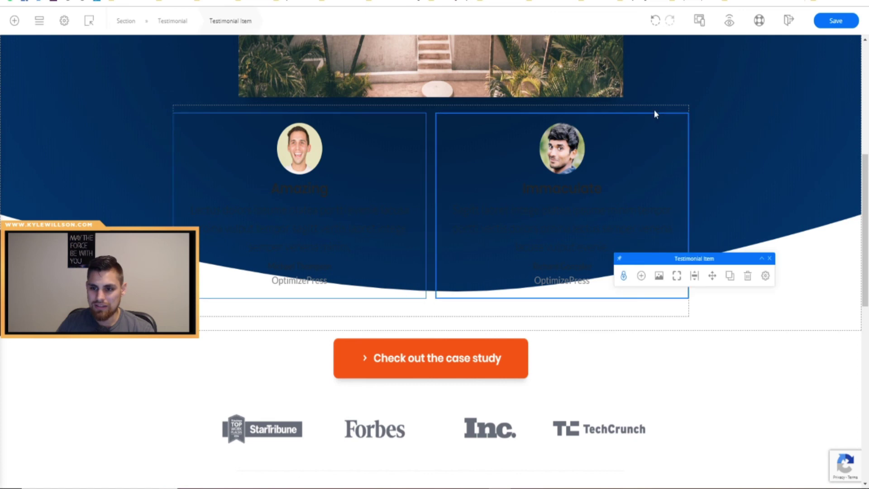
click(653, 109)
click(747, 277)
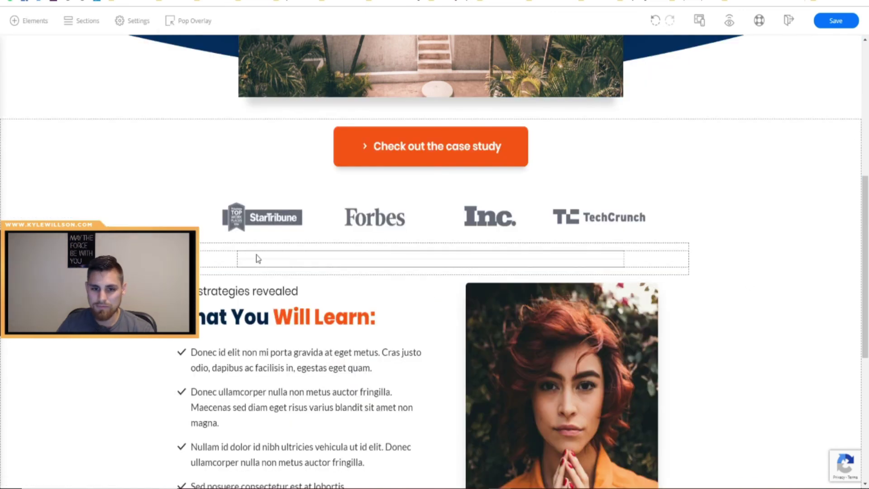
Add an Evergreen Countdown Timer element below the hero video and give it the yellow preset with colon-separated digits.
click(17, 19)
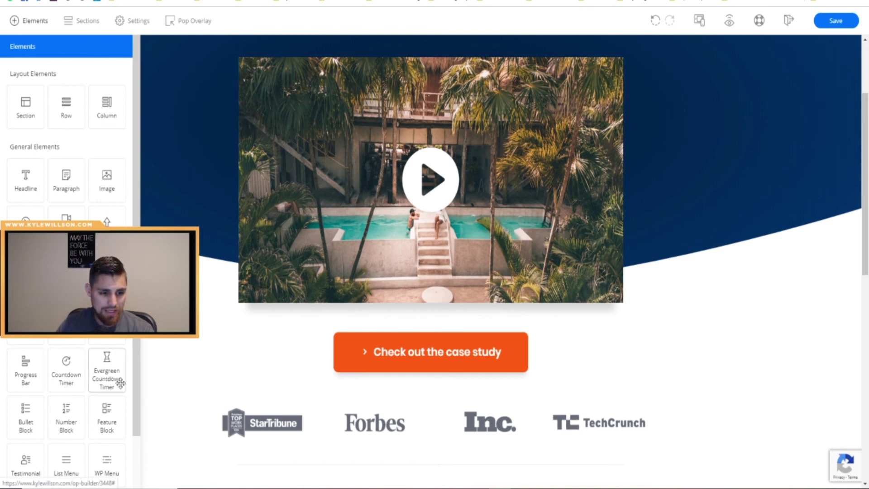
drag(113, 374, 457, 306)
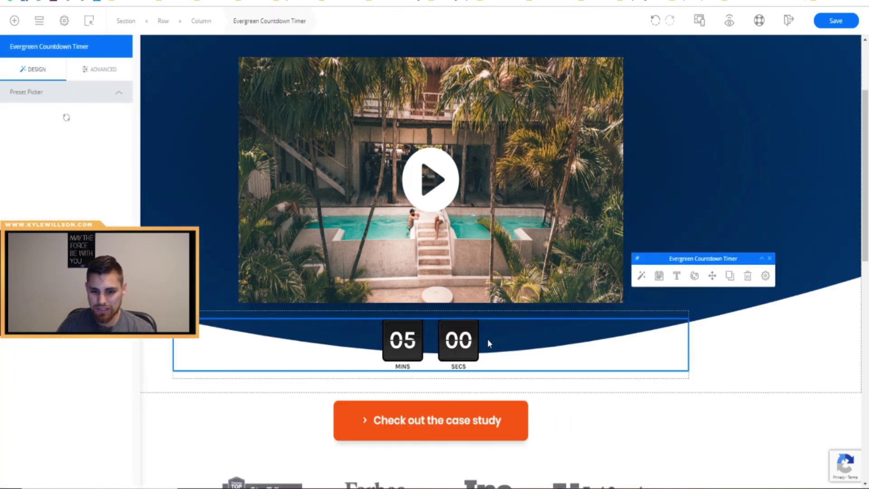
click(641, 276)
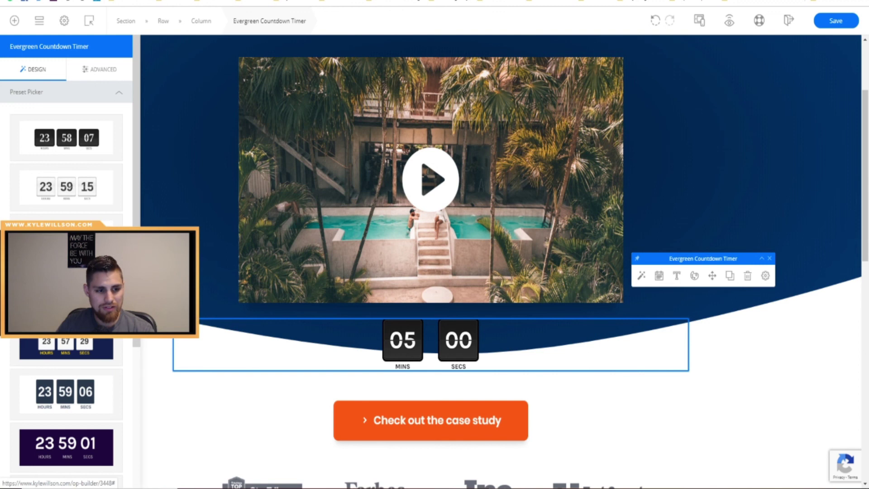
click(66, 267)
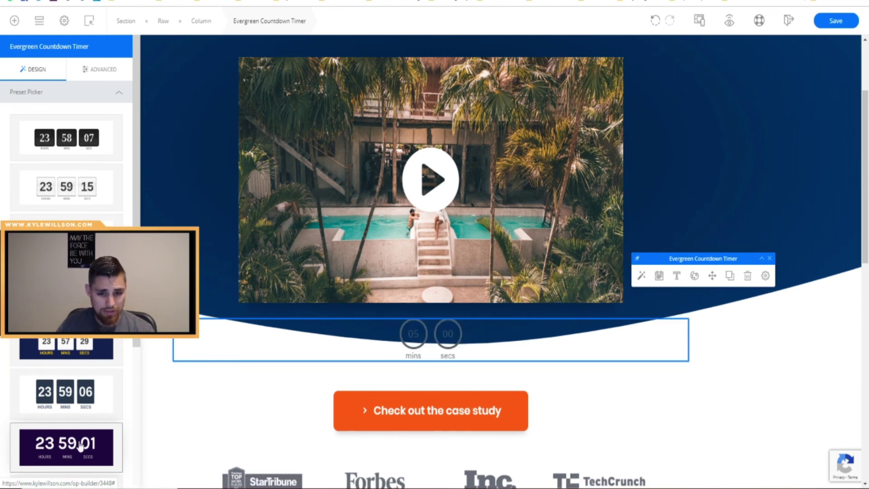
click(83, 421)
scroll(92, 396, down, 3)
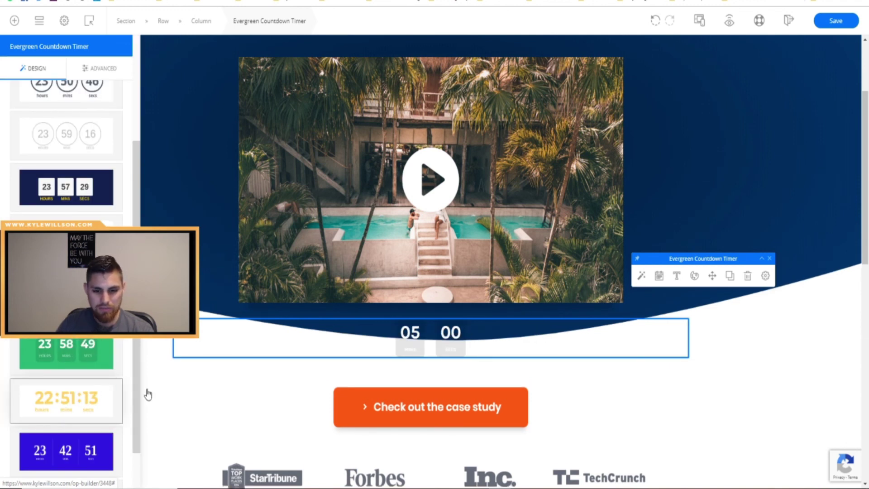
click(120, 418)
scroll(68, 404, down, 1)
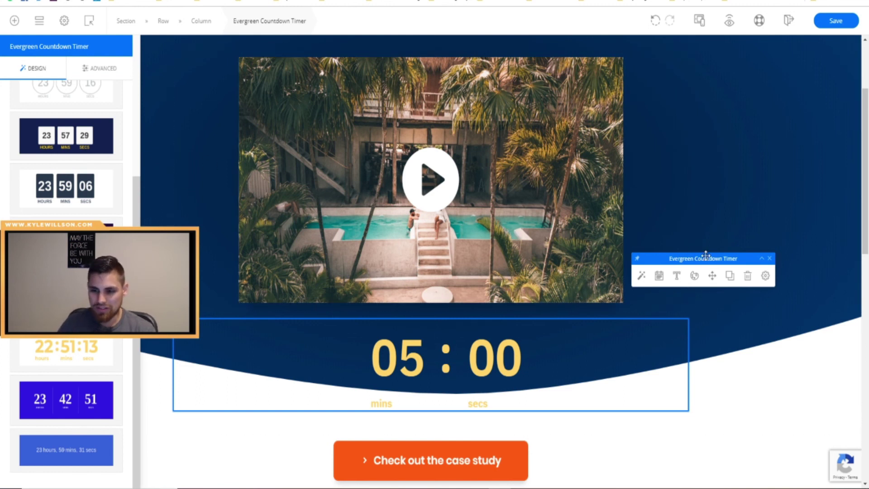
scroll(104, 390, up, 5)
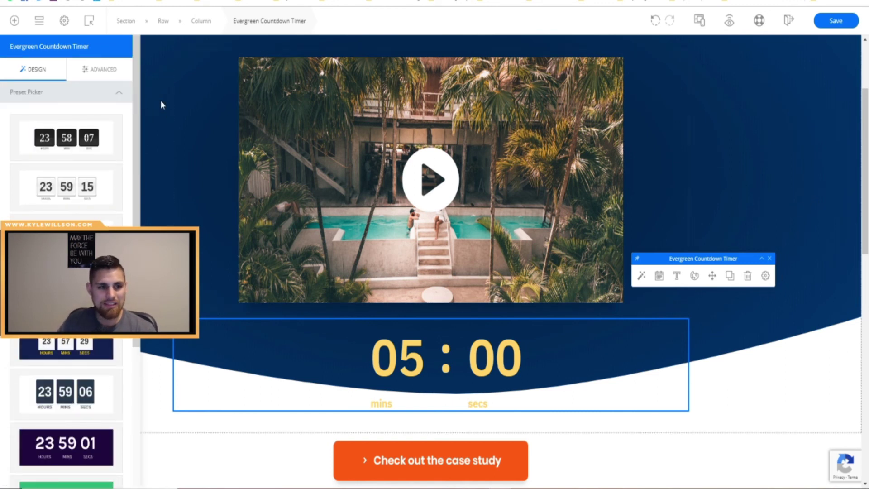
click(784, 214)
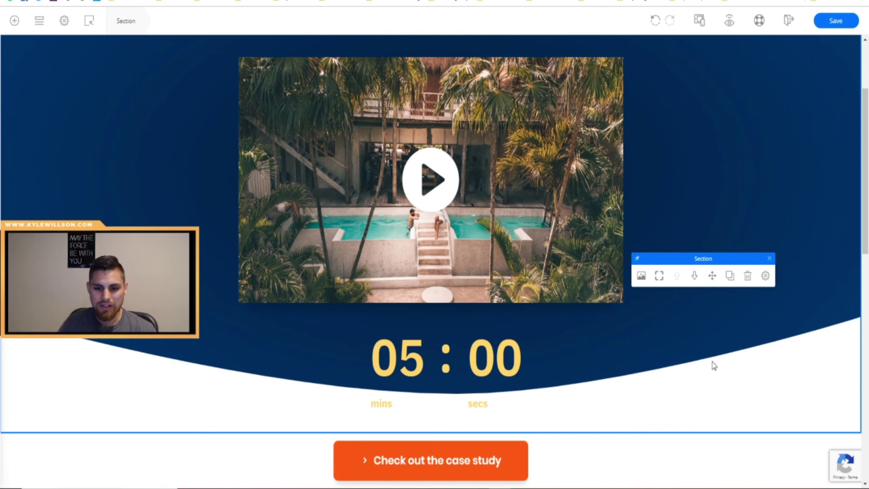
Add a Rating element between the hero video and the countdown timer.
click(15, 21)
scroll(59, 226, down, 2)
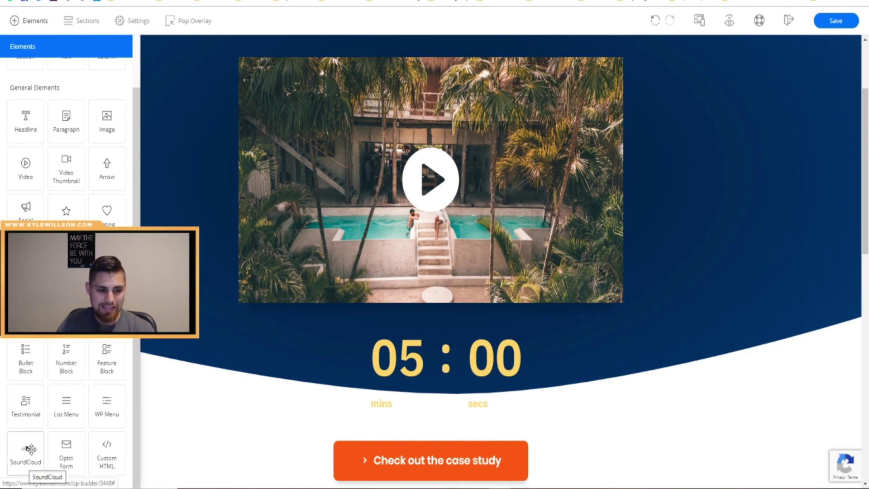
scroll(31, 369, up, 1)
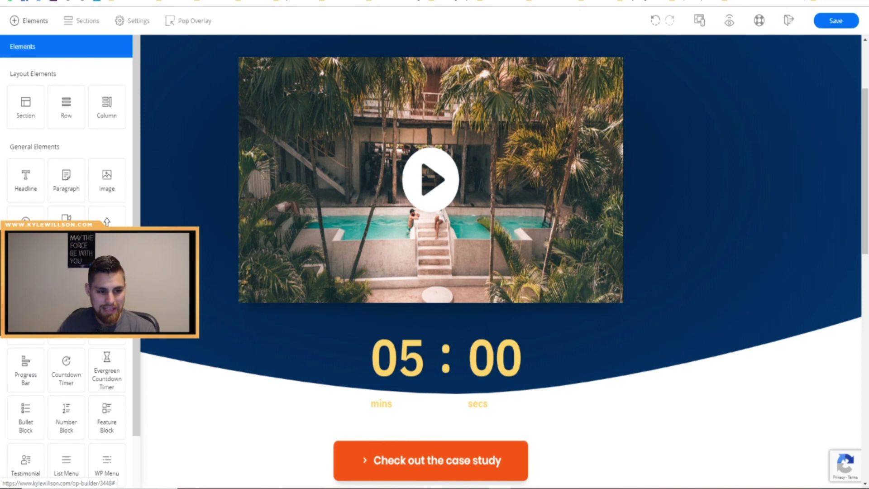
drag(413, 342, 428, 330)
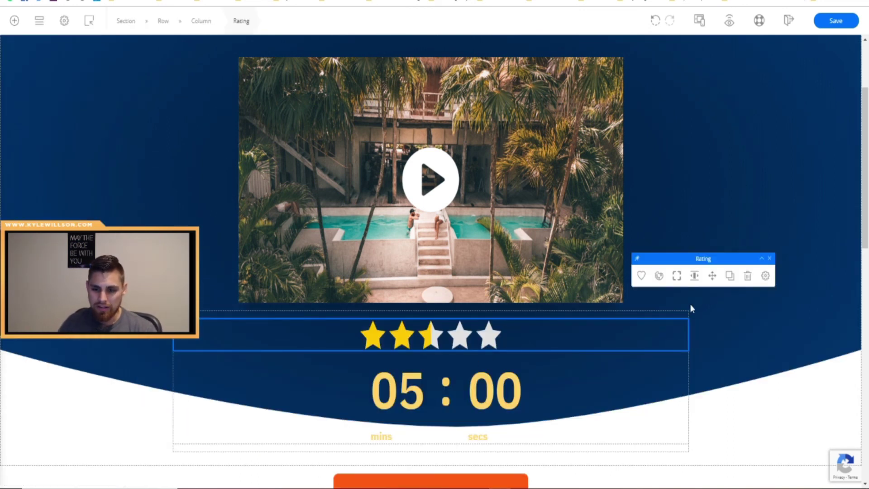
Set the star rating's rate to 5.
click(641, 277)
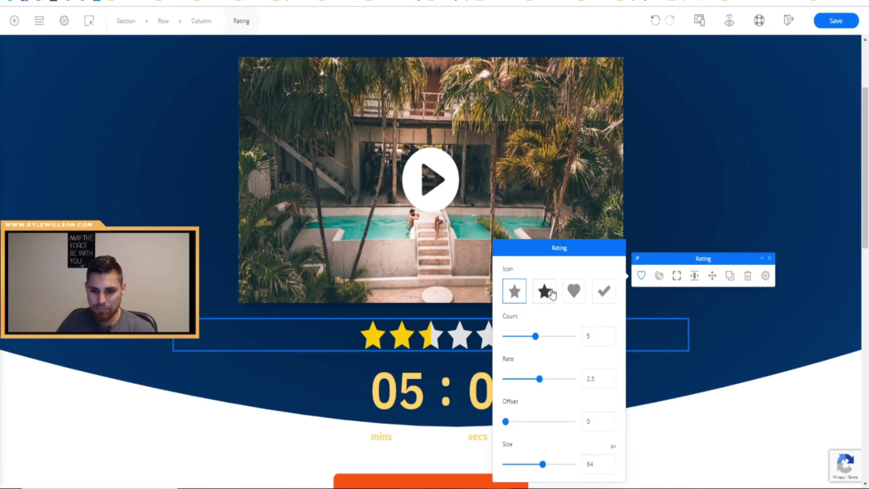
click(545, 337)
drag(541, 344, 538, 346)
drag(539, 379, 573, 379)
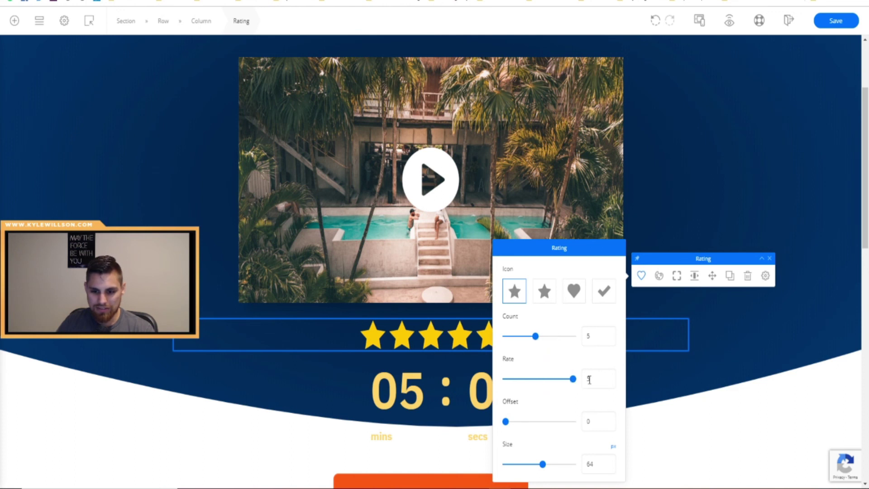
Delete the Rating element above the countdown timer.
click(778, 362)
click(530, 334)
click(748, 276)
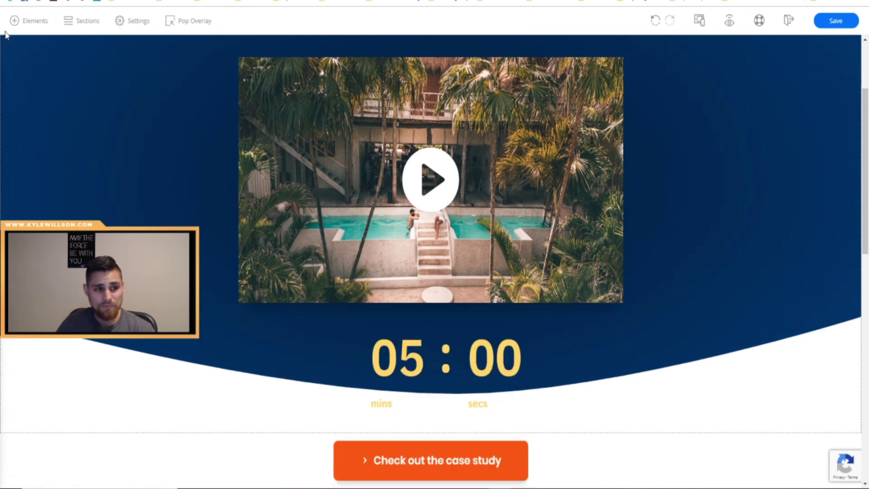
click(23, 24)
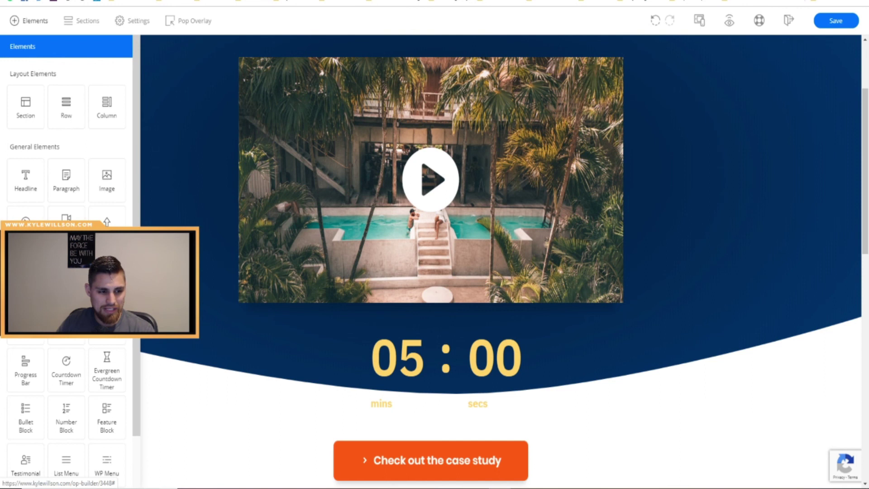
scroll(67, 136, down, 2)
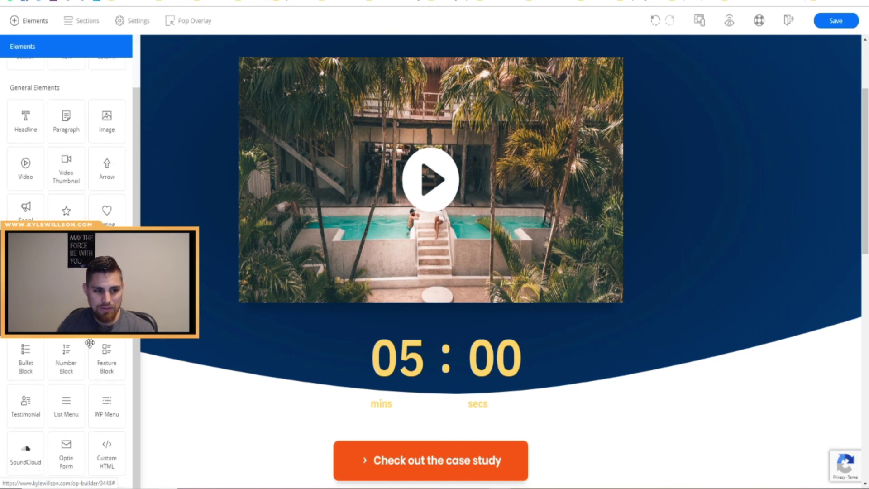
scroll(66, 136, up, 3)
click(191, 131)
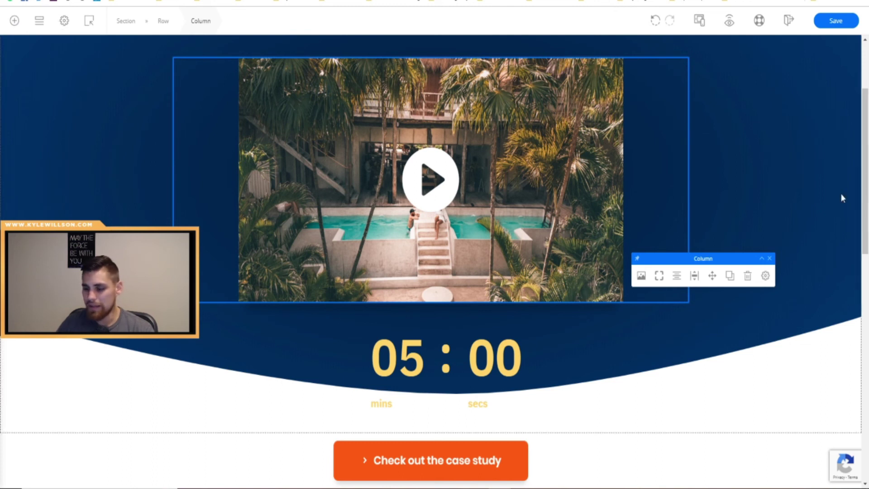
click(657, 352)
Look over the landing page from the headline down to the footer and back, and dismiss the section's edit controls.
scroll(657, 352, up, 3)
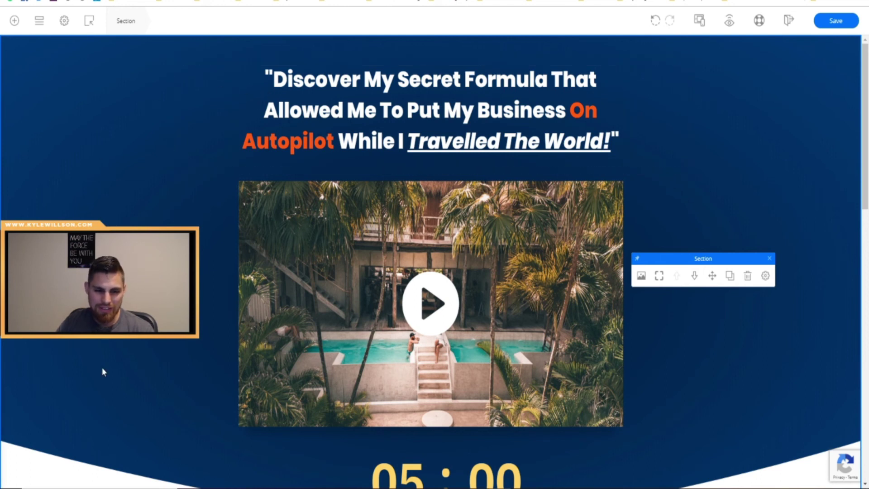
scroll(654, 251, down, 5)
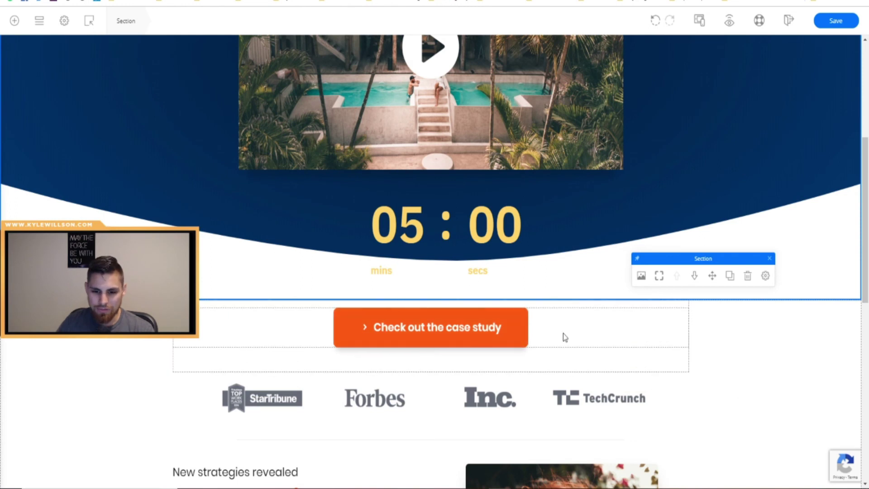
scroll(679, 386, down, 5)
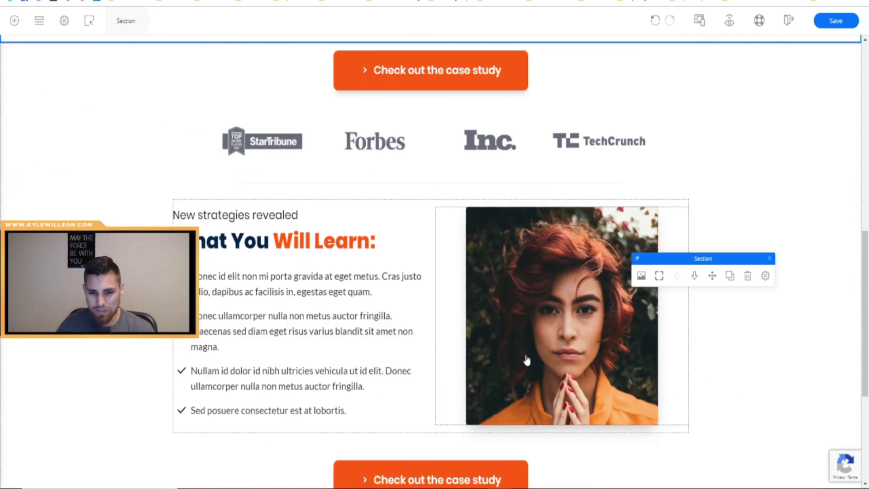
scroll(457, 392, down, 4)
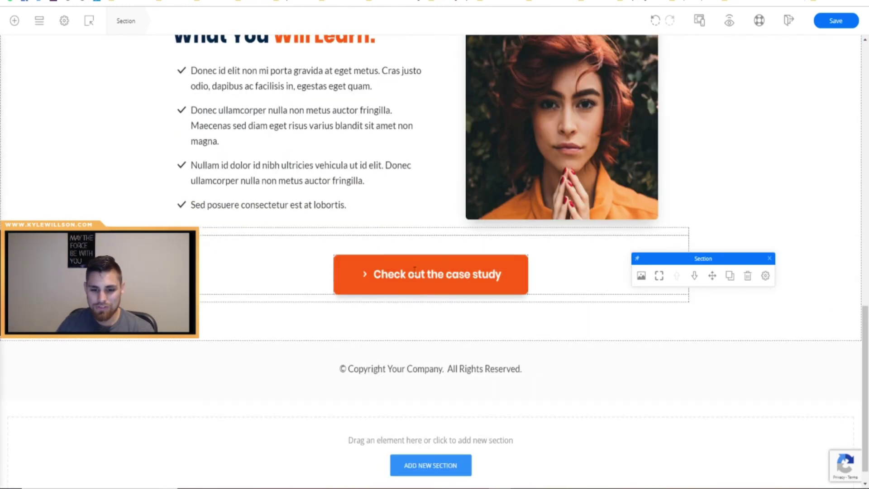
scroll(484, 461, down, 1)
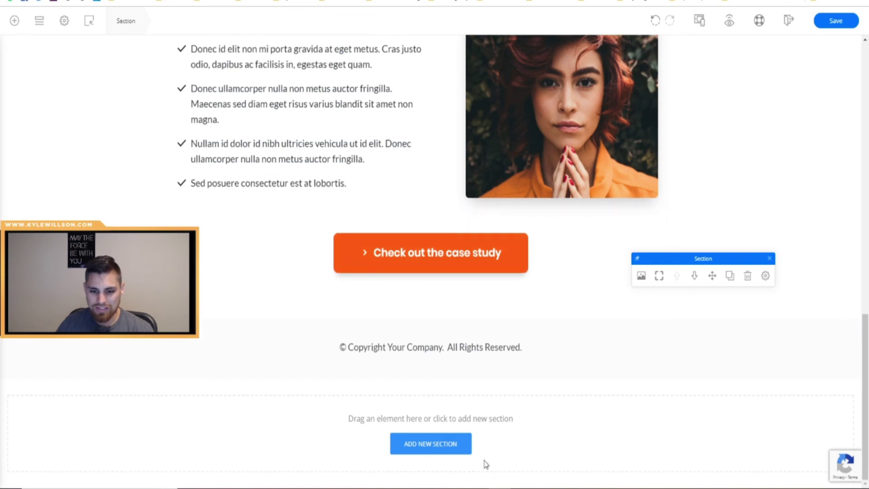
scroll(458, 426, up, 2)
scroll(458, 426, up, 7)
scroll(443, 408, up, 5)
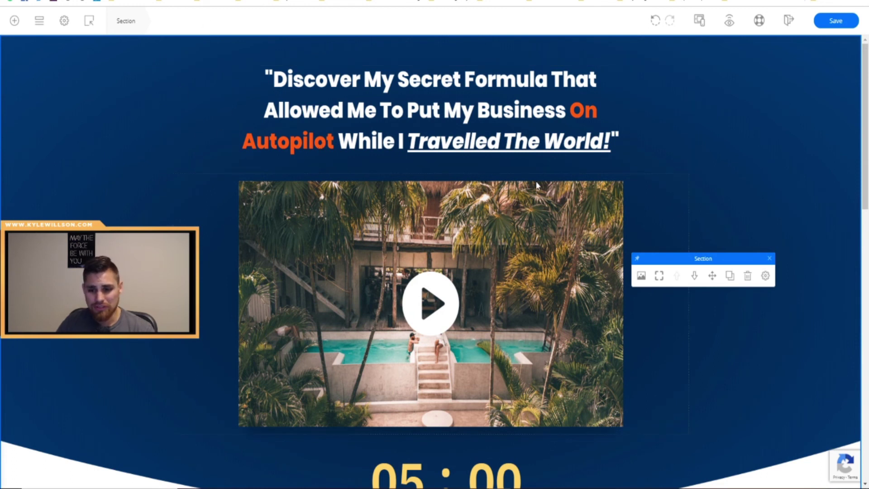
scroll(190, 104, down, 3)
scroll(263, 293, up, 3)
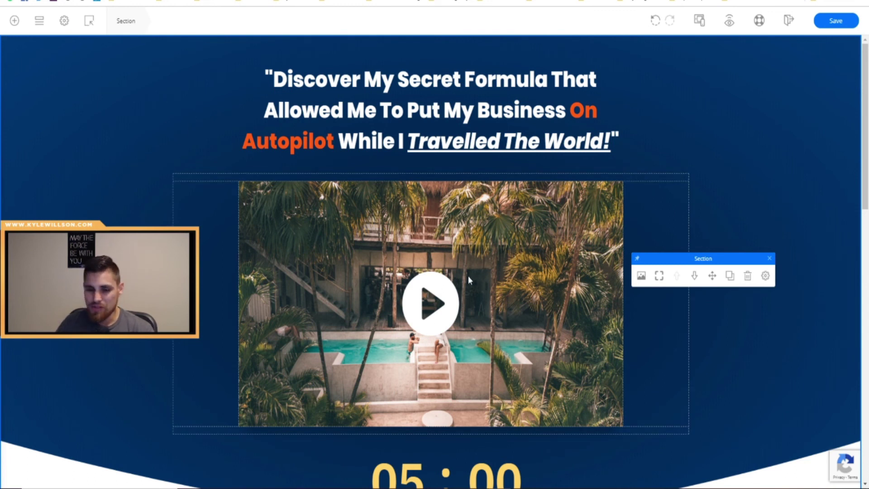
scroll(168, 186, down, 15)
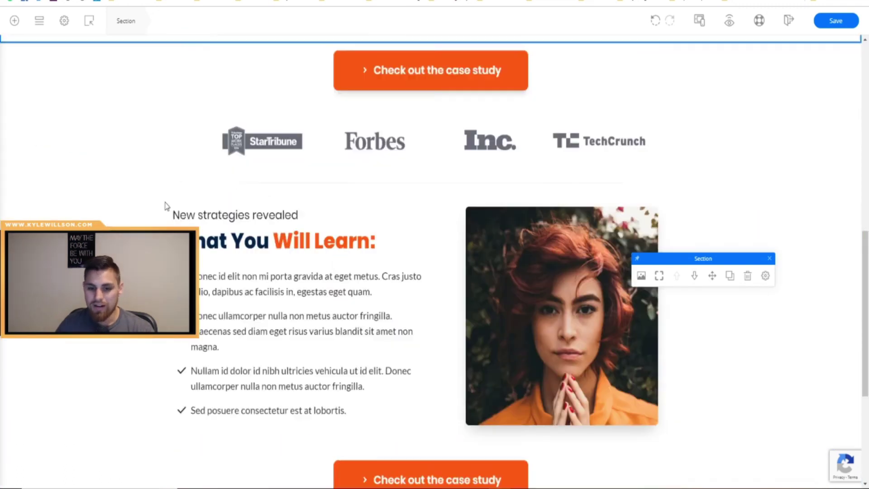
scroll(167, 202, up, 12)
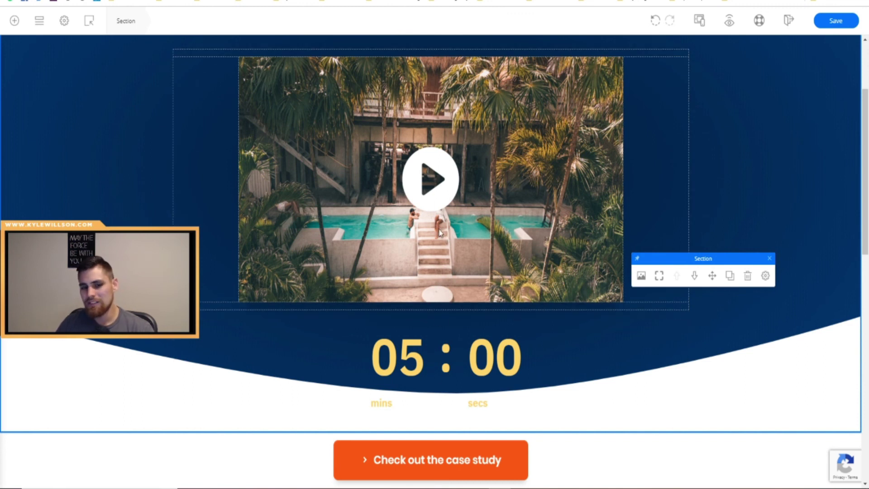
scroll(209, 230, up, 3)
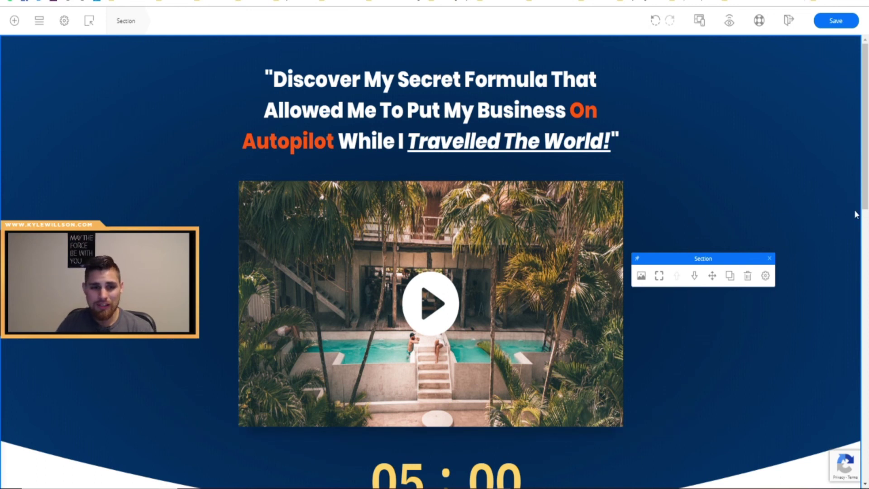
click(770, 258)
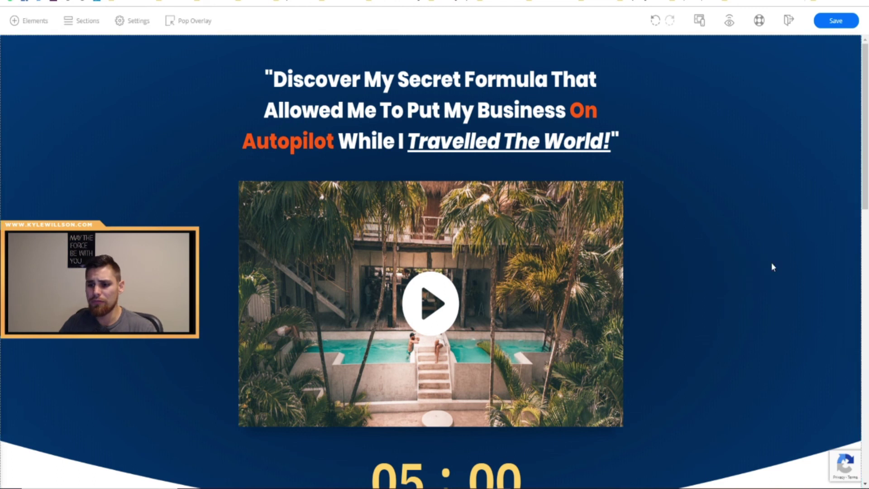
Look through the landing page from the headline and hero video down to the footer and back.
scroll(113, 424, down, 3)
scroll(144, 425, up, 3)
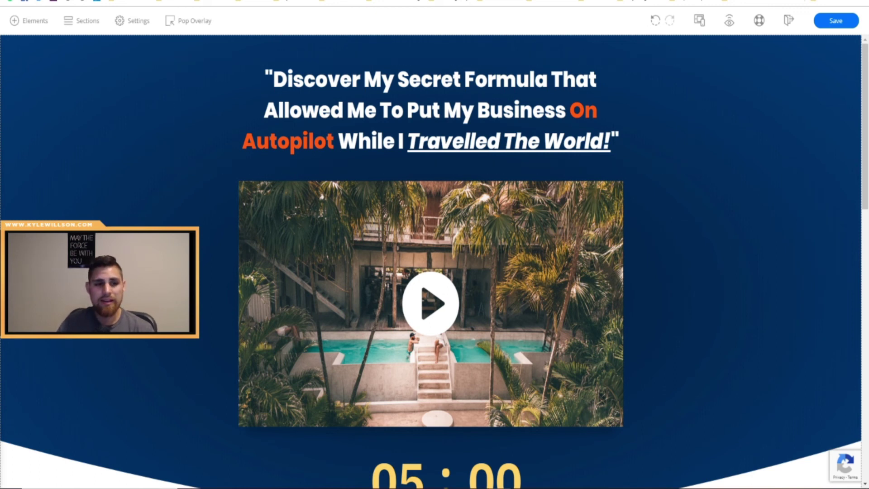
scroll(140, 361, down, 3)
scroll(140, 360, down, 10)
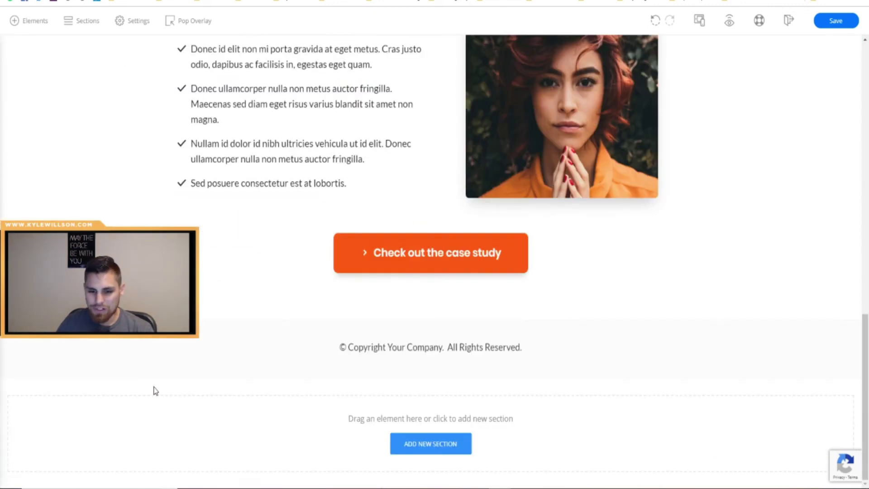
scroll(155, 390, up, 15)
scroll(154, 398, down, 10)
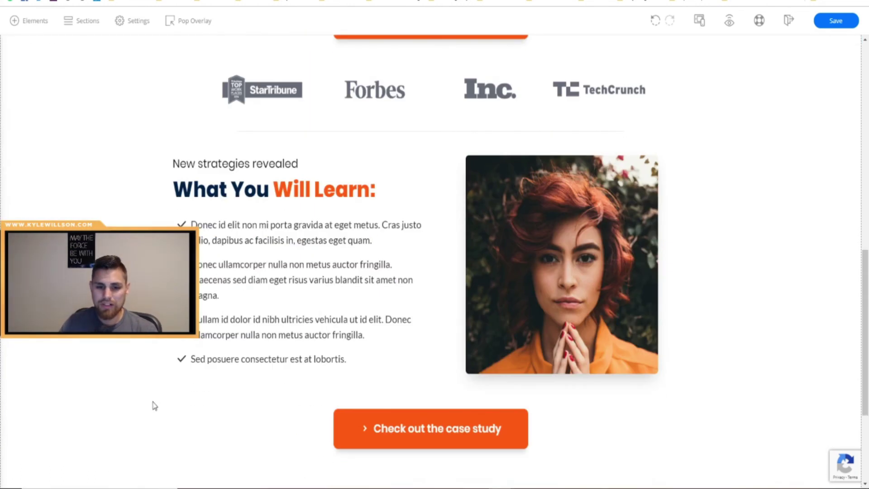
scroll(154, 406, up, 7)
scroll(154, 406, up, 4)
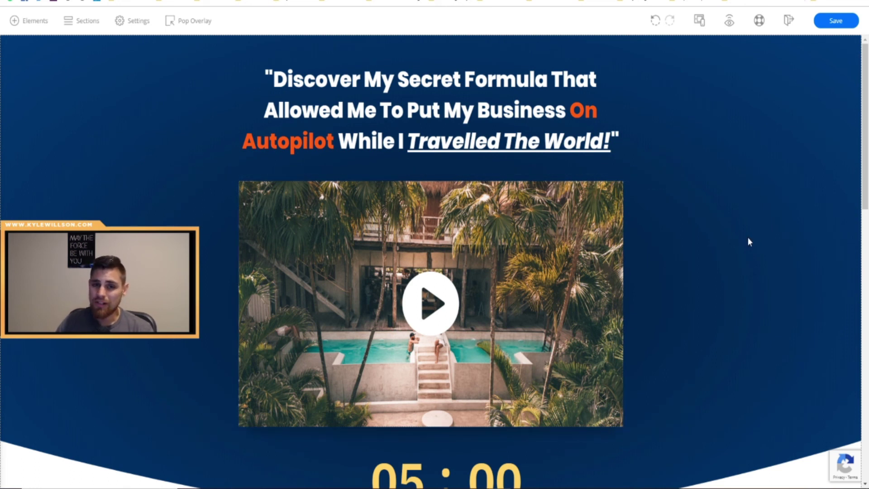
scroll(689, 272, down, 15)
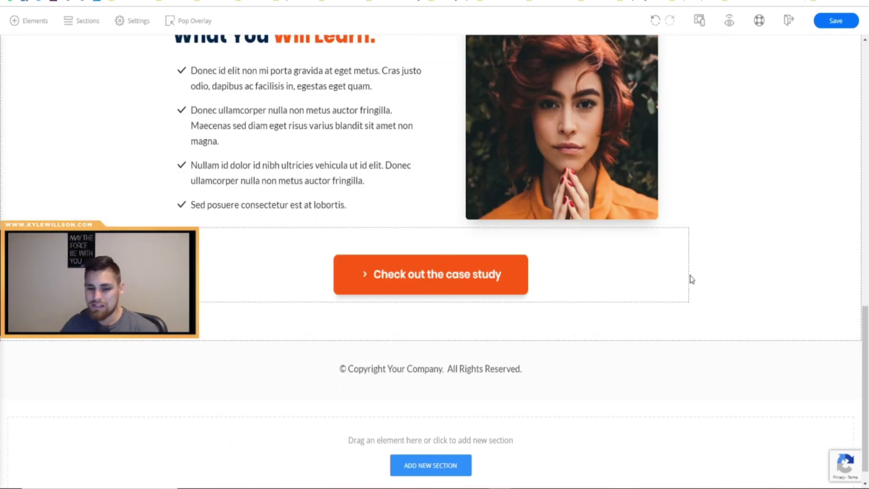
scroll(689, 276, up, 15)
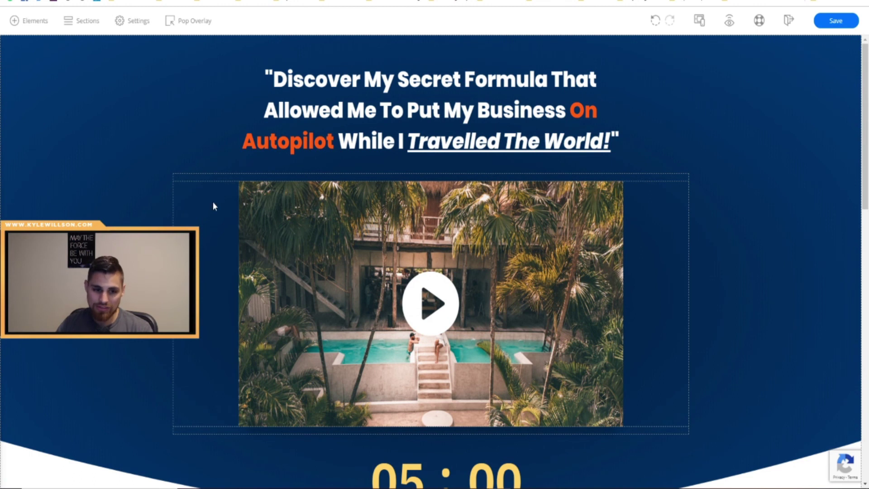
scroll(794, 140, down, 5)
scroll(702, 380, down, 10)
scroll(705, 378, up, 15)
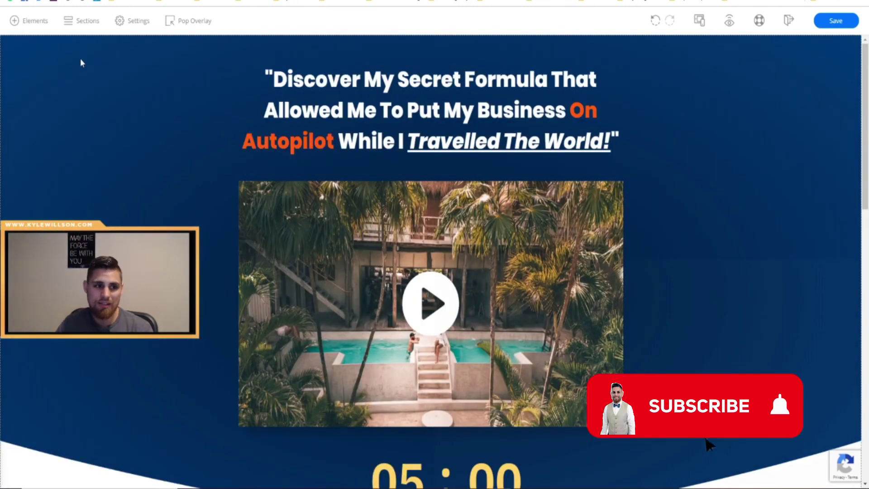
Examine the headline's advanced options for CSS classes and custom code, and close its edit controls.
click(514, 84)
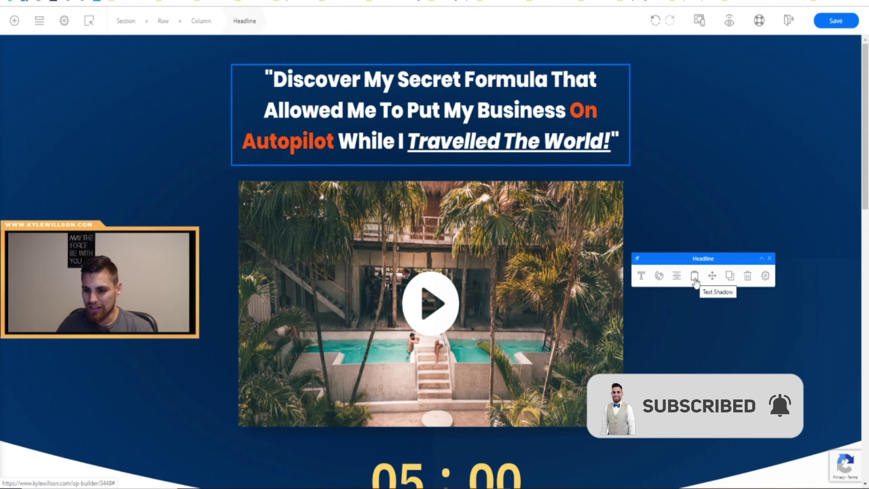
click(765, 276)
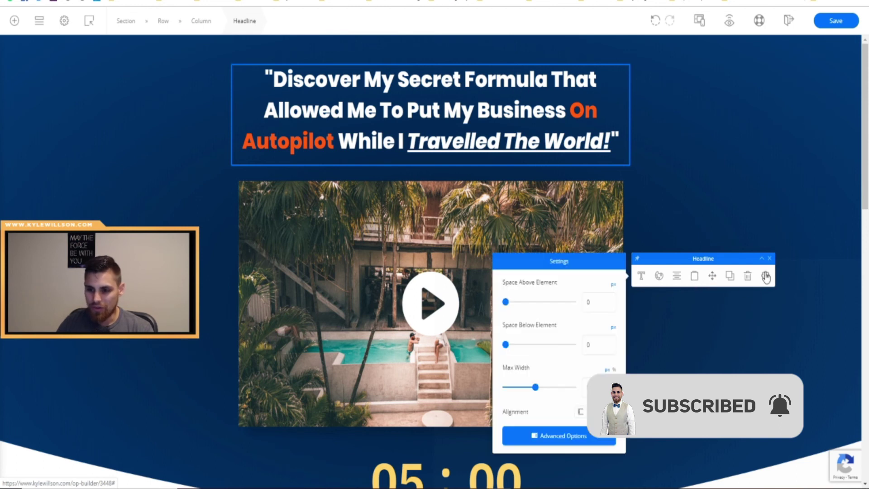
click(547, 436)
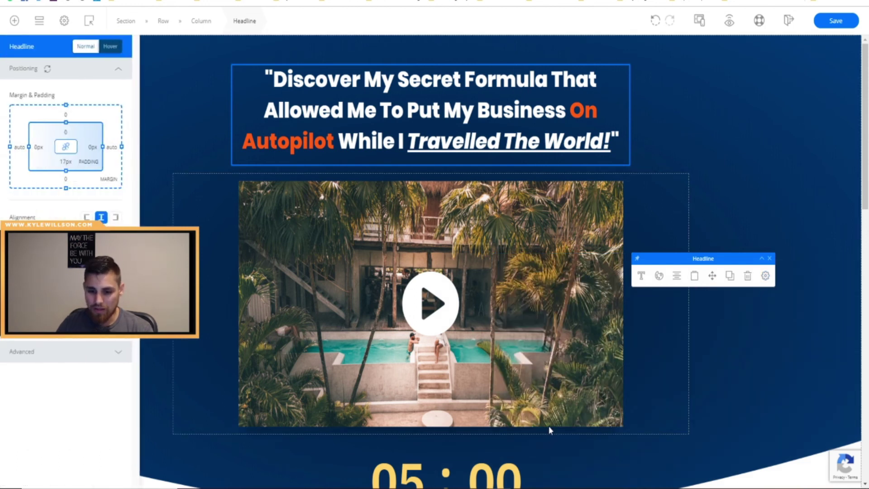
click(91, 354)
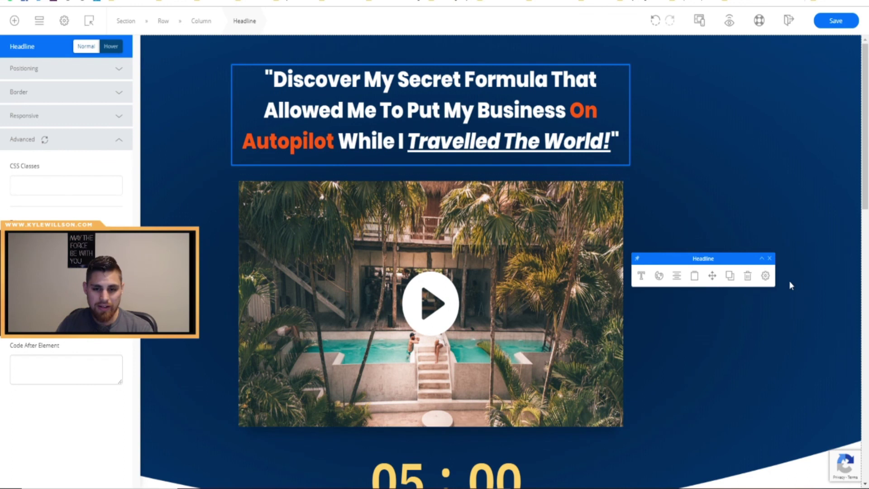
click(765, 338)
click(769, 259)
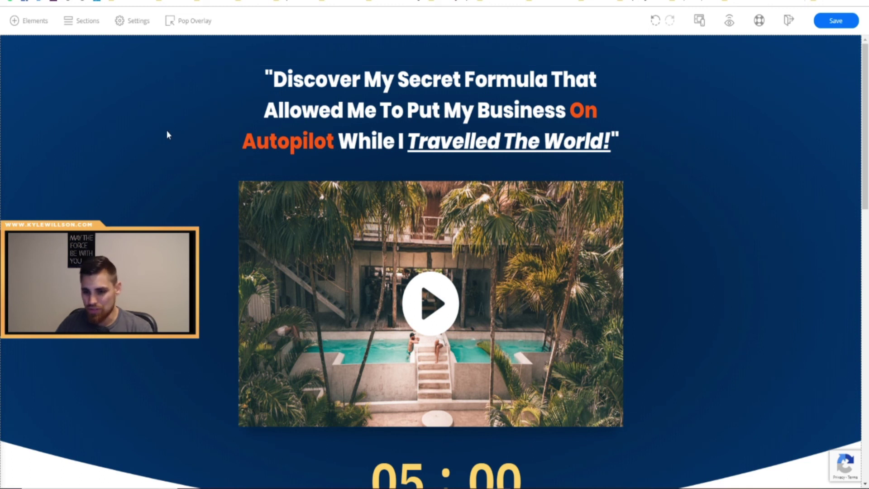
scroll(494, 292, down, 8)
scroll(297, 303, down, 6)
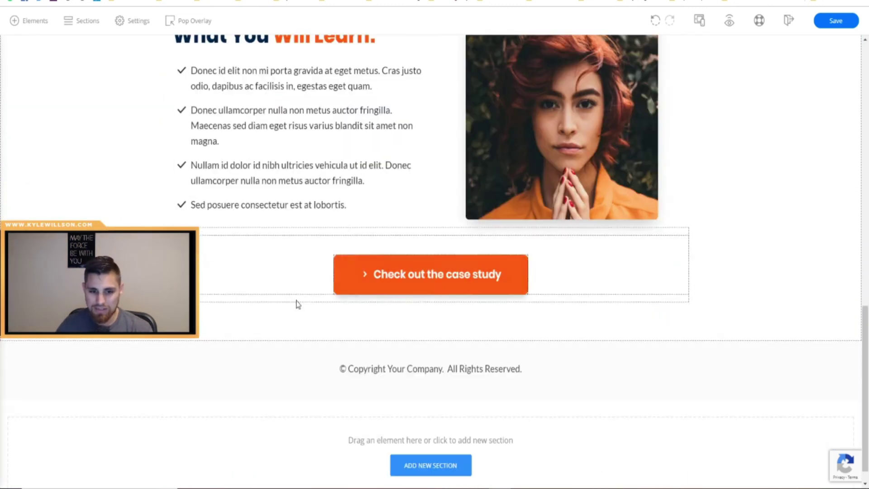
scroll(46, 340, up, 15)
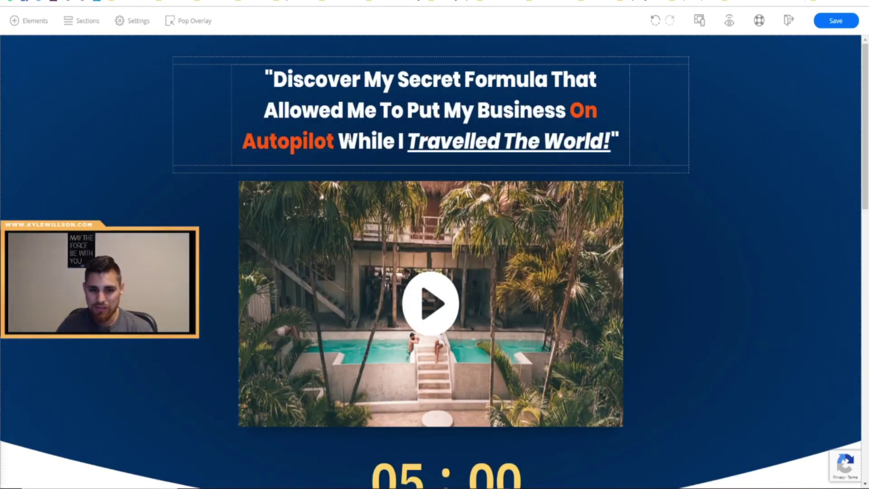
scroll(230, 322, down, 4)
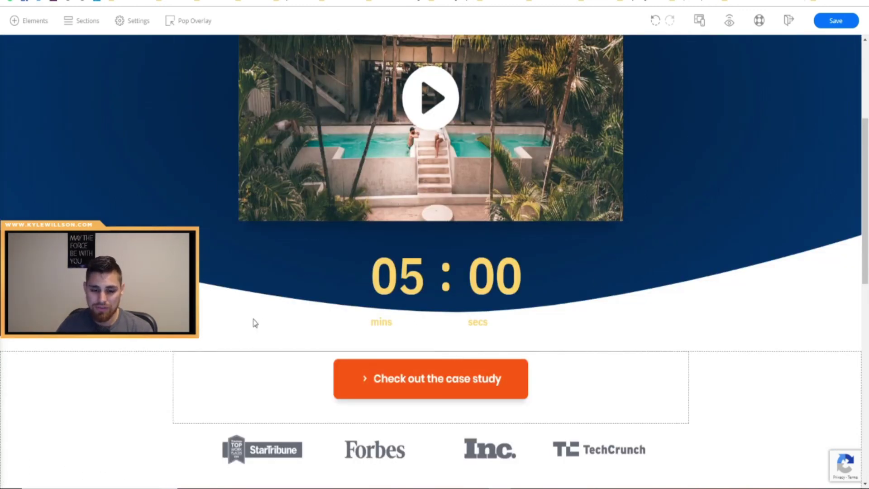
scroll(597, 380, down, 6)
scroll(597, 399, down, 5)
scroll(394, 361, up, 14)
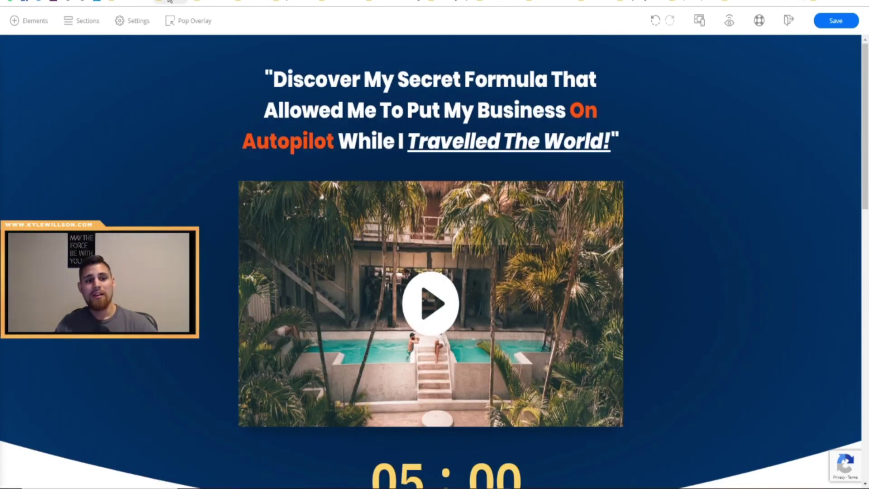
View the pop overlay options and the edit controls of the first "Check out the case study" button, and dismiss the controls.
click(190, 21)
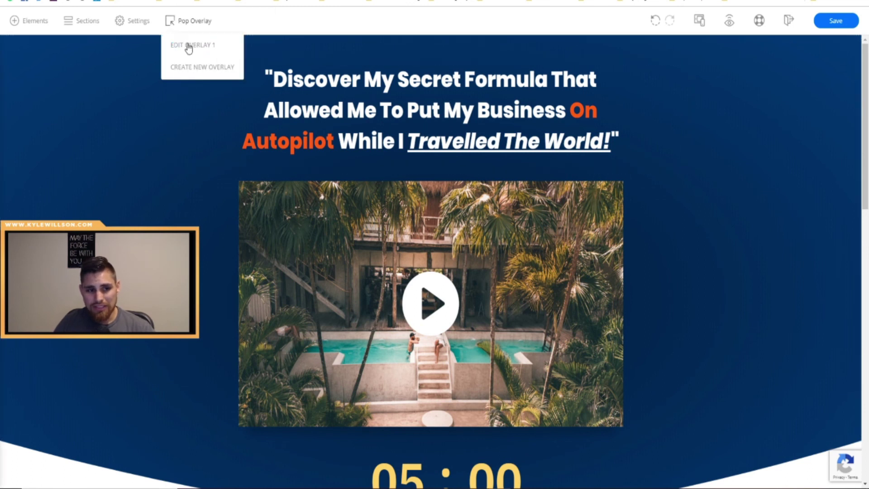
scroll(280, 323, down, 5)
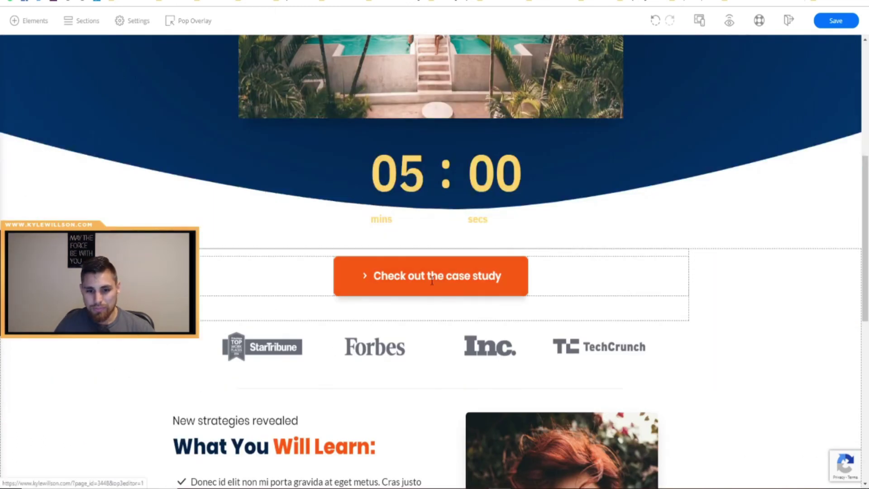
click(382, 281)
scroll(382, 272, up, 5)
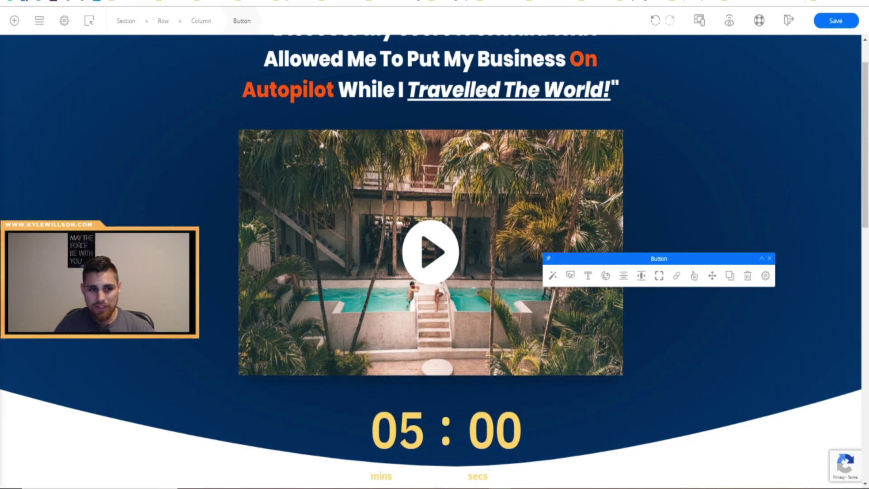
click(139, 124)
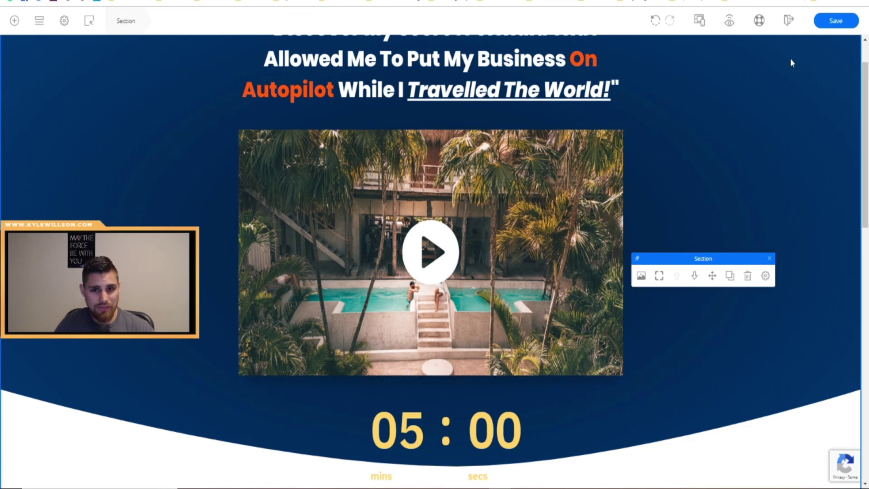
scroll(774, 243, up, 1)
click(769, 259)
Check the options for editing or creating a pop overlay and view the second case study button near the footer.
mouse_move(204, 23)
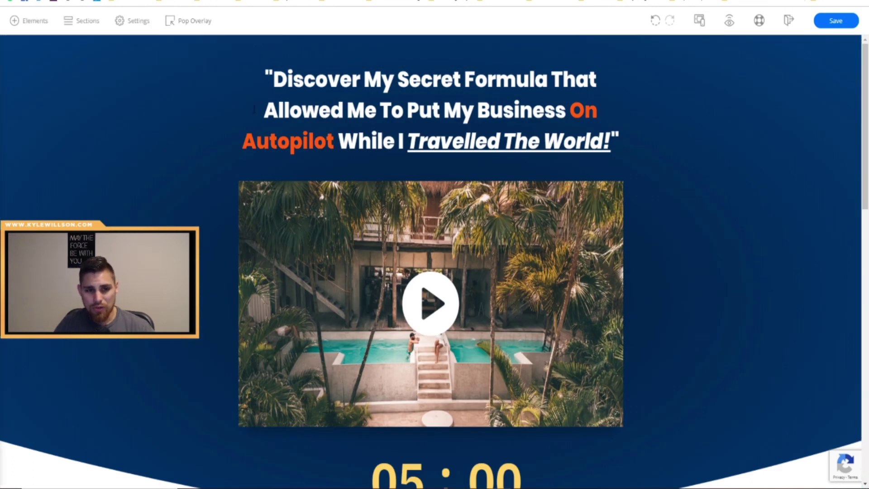
scroll(246, 212, down, 15)
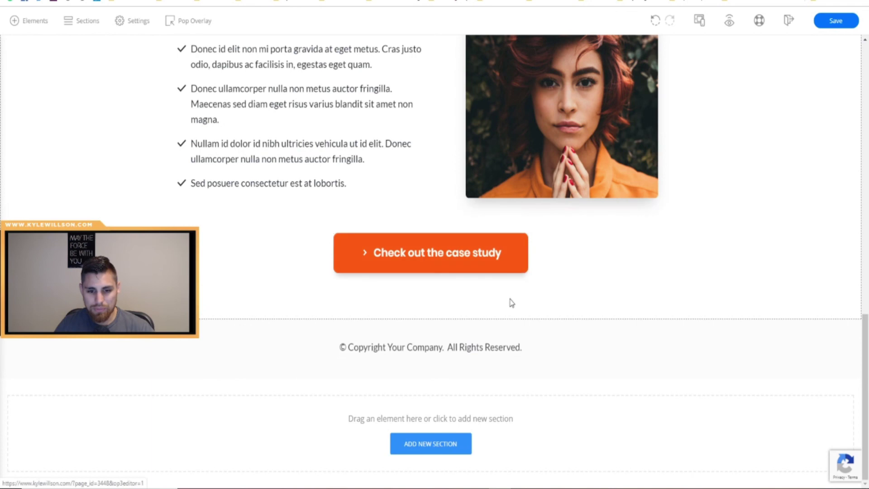
scroll(267, 250, up, 10)
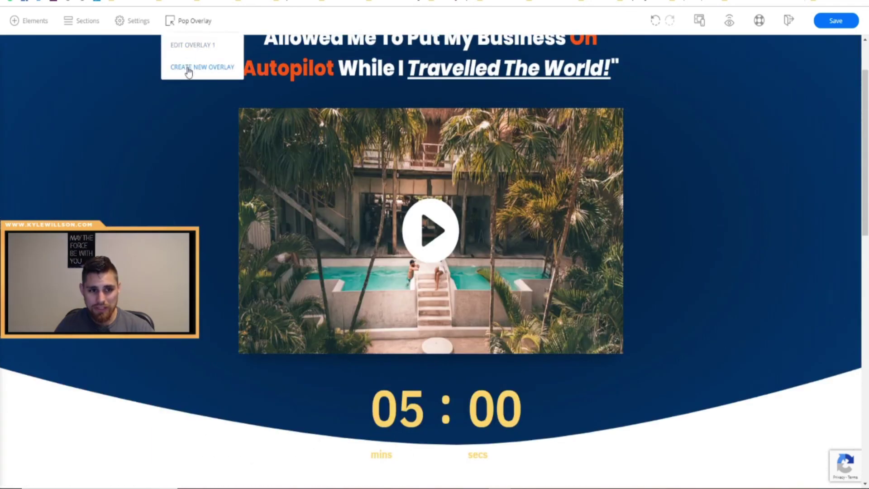
scroll(159, 343, down, 10)
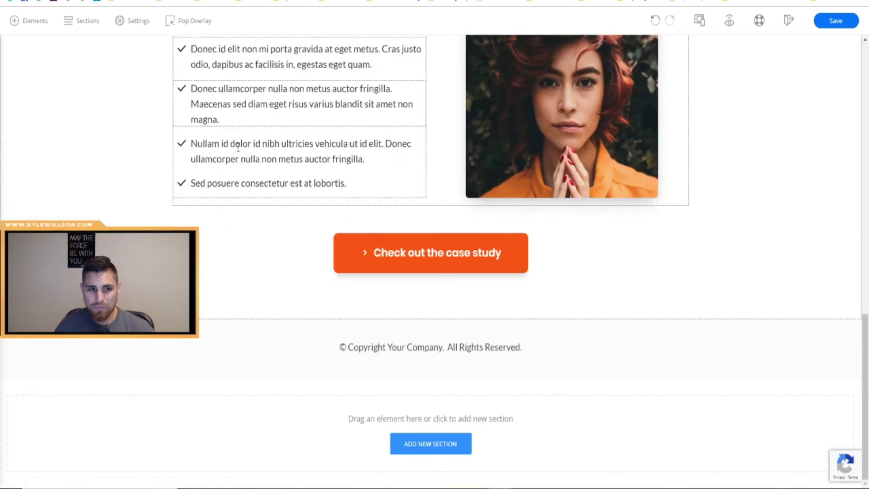
scroll(238, 147, up, 5)
Examine the page template and page status settings, and return to the headline with the settings closed.
click(127, 23)
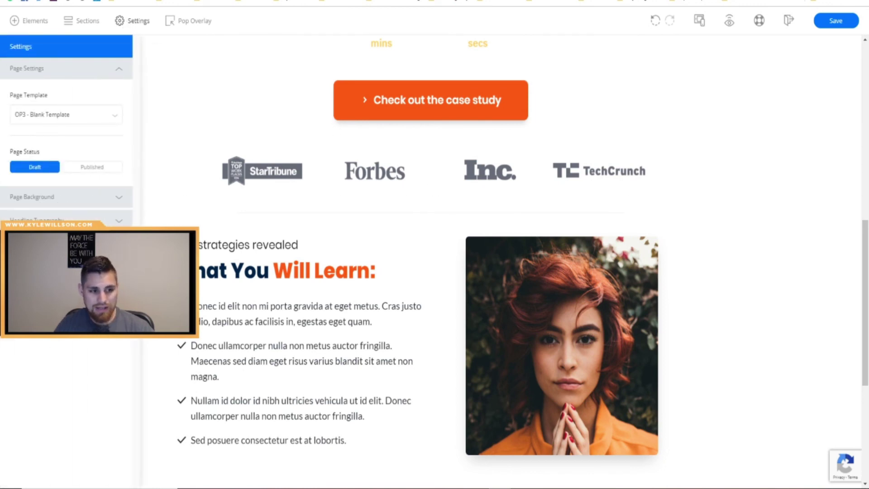
click(119, 69)
scroll(103, 196, up, 15)
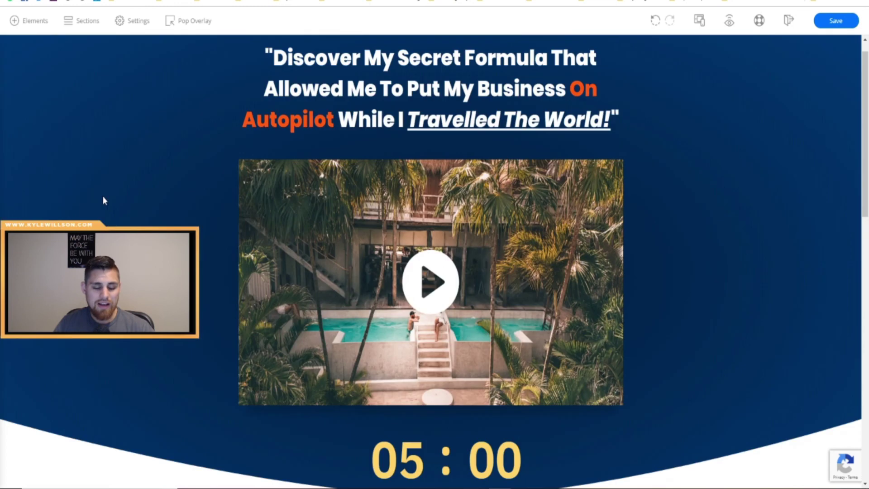
scroll(102, 196, up, 1)
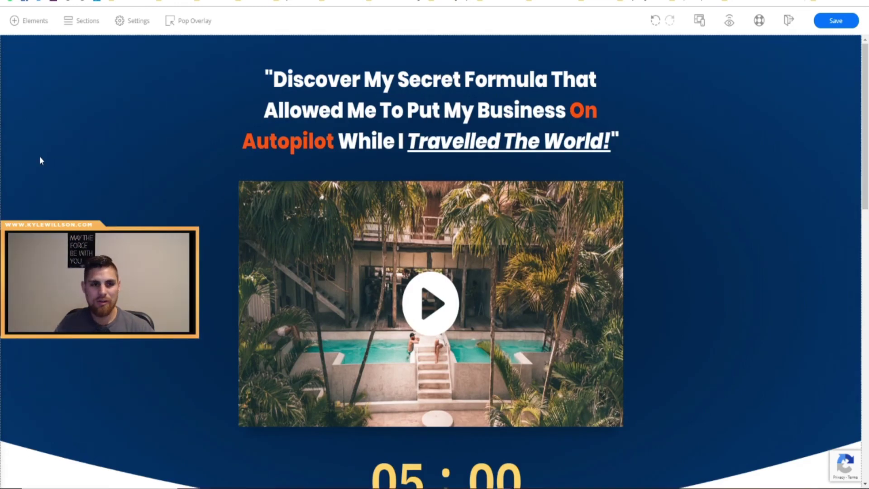